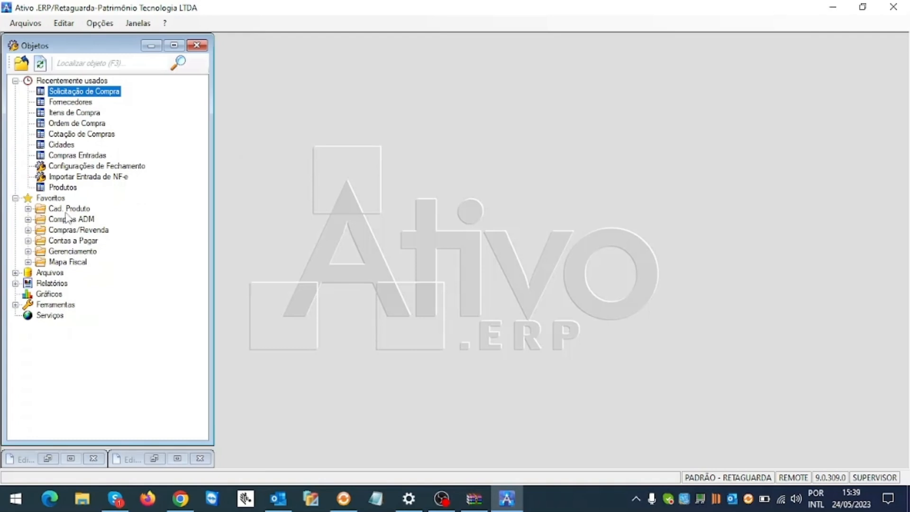
Open the Itens de Compra list from the Compras ADM favorites and move its window clear of the object list
{"action": "left_click", "coordinate": [29, 219]}
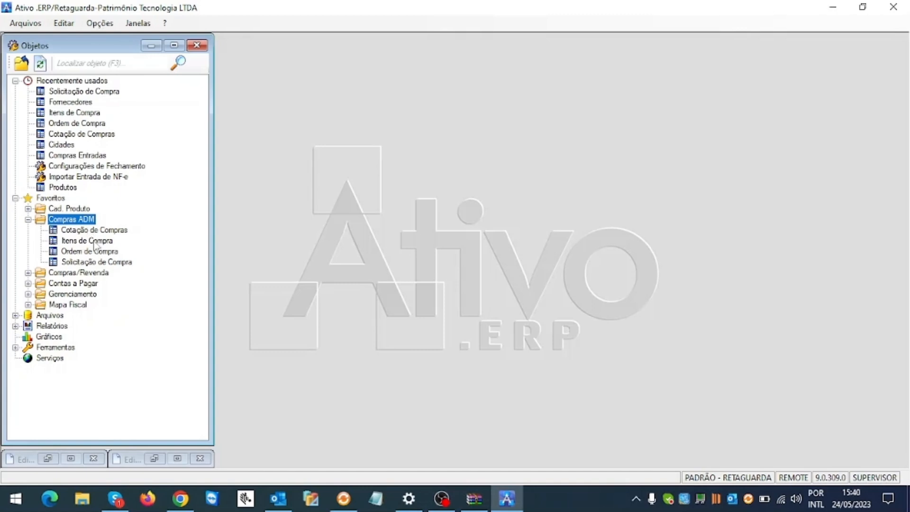
{"action": "left_click", "coordinate": [96, 243]}
{"action": "double_click", "coordinate": [97, 243]}
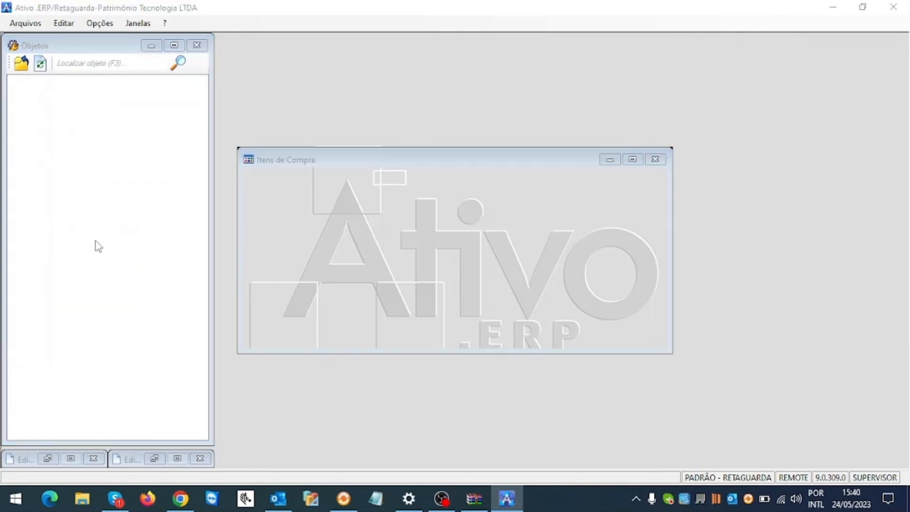
{"action": "left_click", "coordinate": [542, 205]}
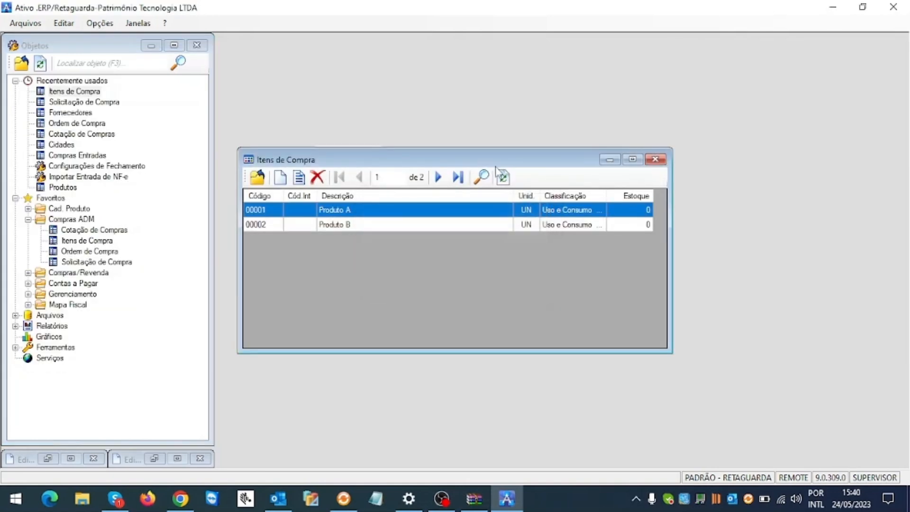
{"action": "left_click_drag", "start_coordinate": [492, 159], "coordinate": [614, 80]}
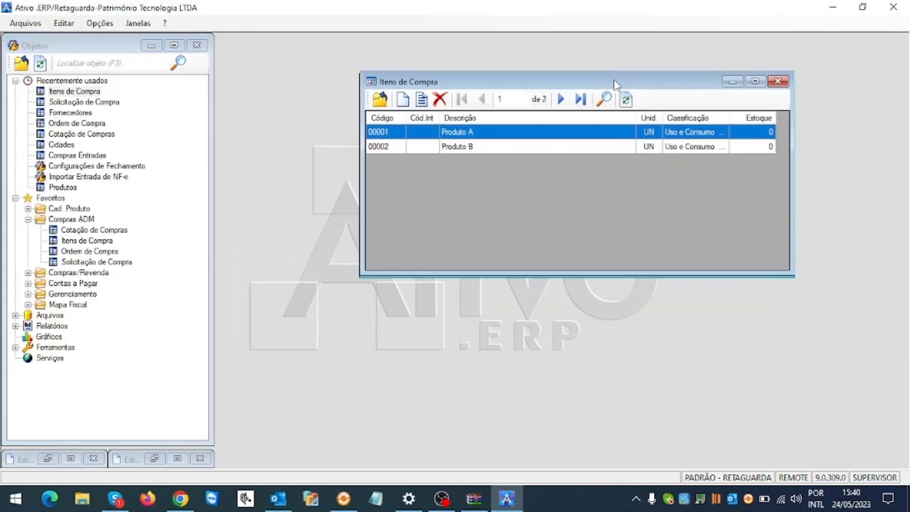
Open the Produto A purchase item, review its item type options and supplier item codes, and close it
{"action": "double_click", "coordinate": [522, 134]}
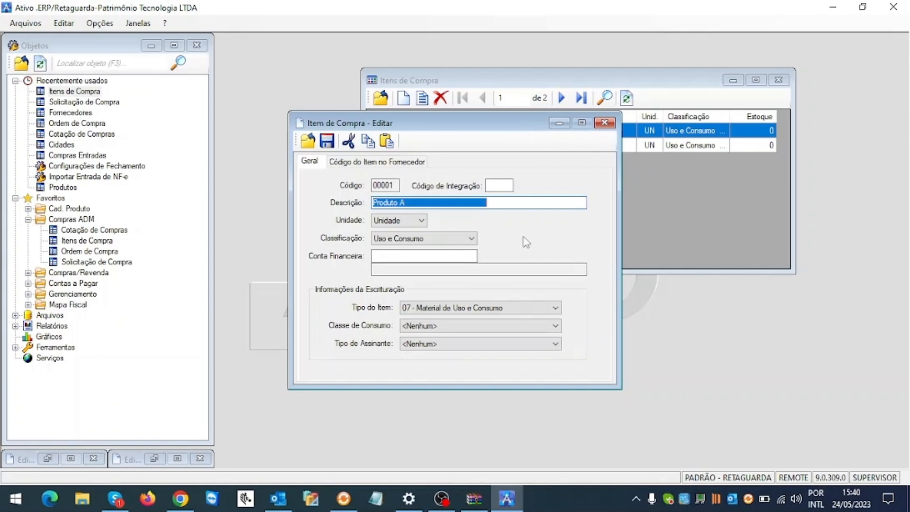
{"action": "left_click", "coordinate": [524, 313]}
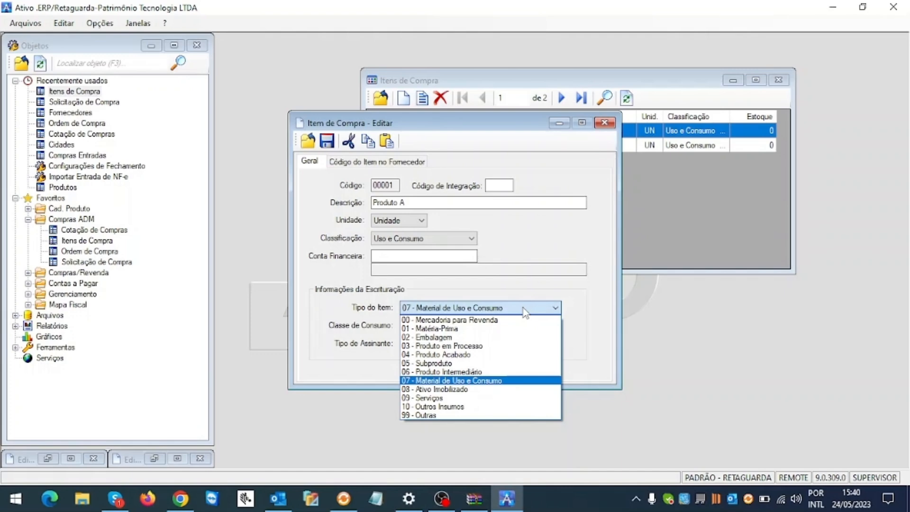
{"action": "left_click", "coordinate": [524, 309]}
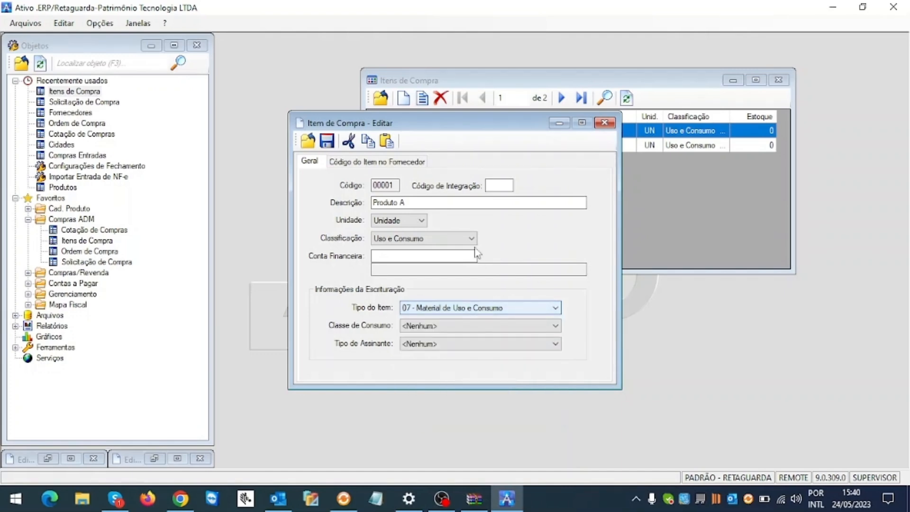
{"action": "left_click", "coordinate": [383, 165]}
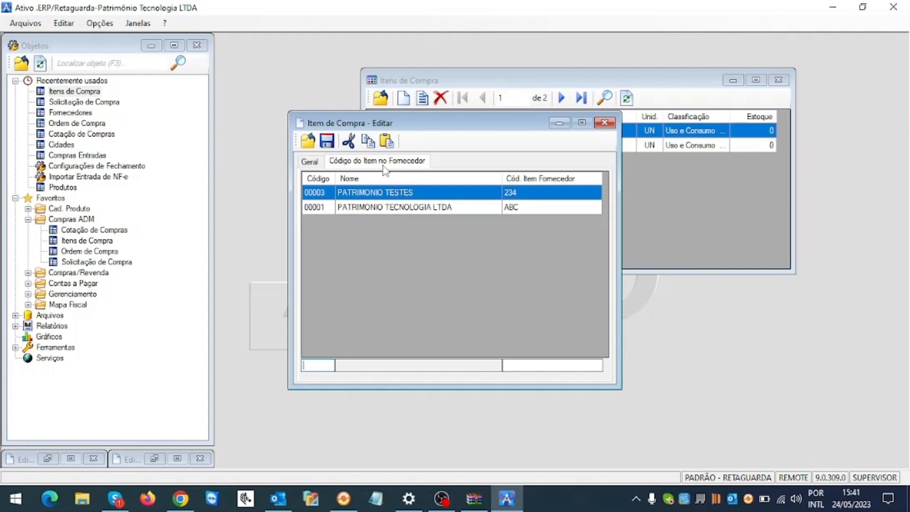
{"action": "left_click", "coordinate": [604, 123]}
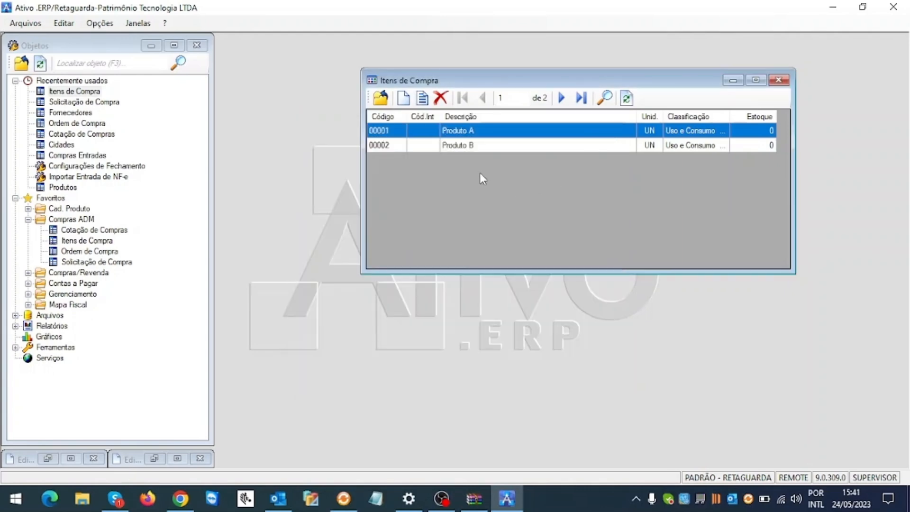
Start a new purchase item with the description Produto C
{"action": "left_click", "coordinate": [405, 99]}
{"action": "left_click_drag", "start_coordinate": [408, 186], "coordinate": [367, 142]}
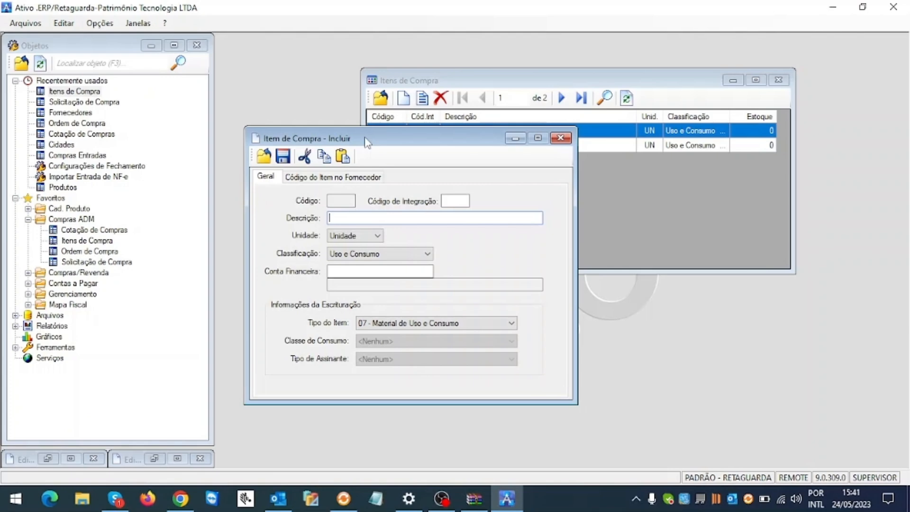
{"action": "type", "text": "Produto"}
{"action": "left_click_drag", "start_coordinate": [400, 145], "coordinate": [399, 164]}
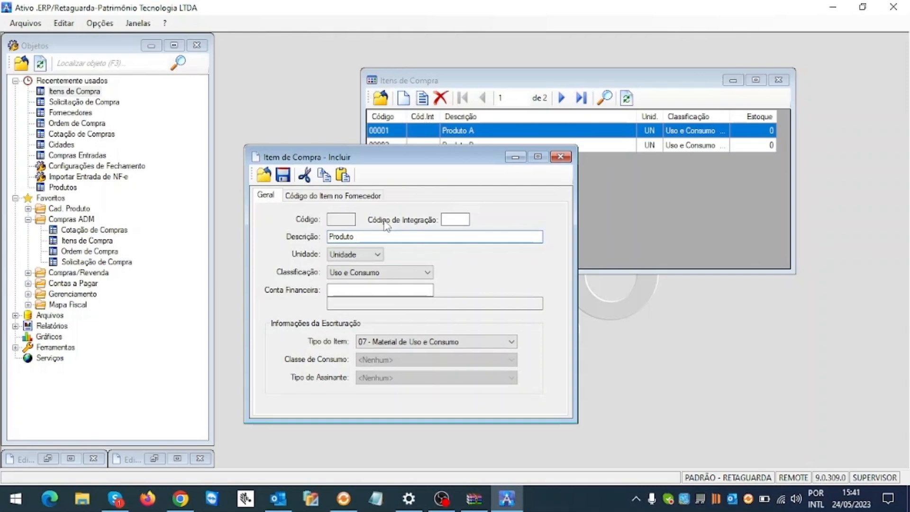
{"action": "type", "text": "C"}
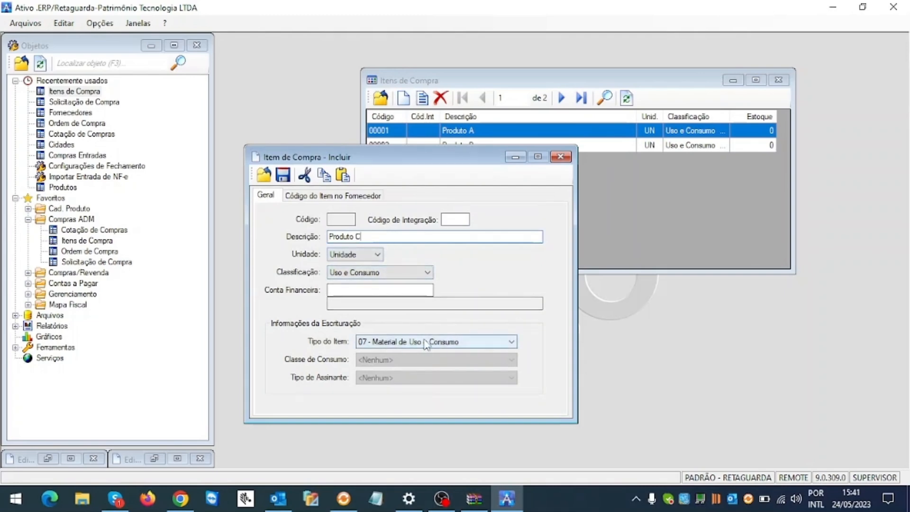
Check the new item's supplier code page and save the item without a financial account
{"action": "left_click", "coordinate": [315, 195]}
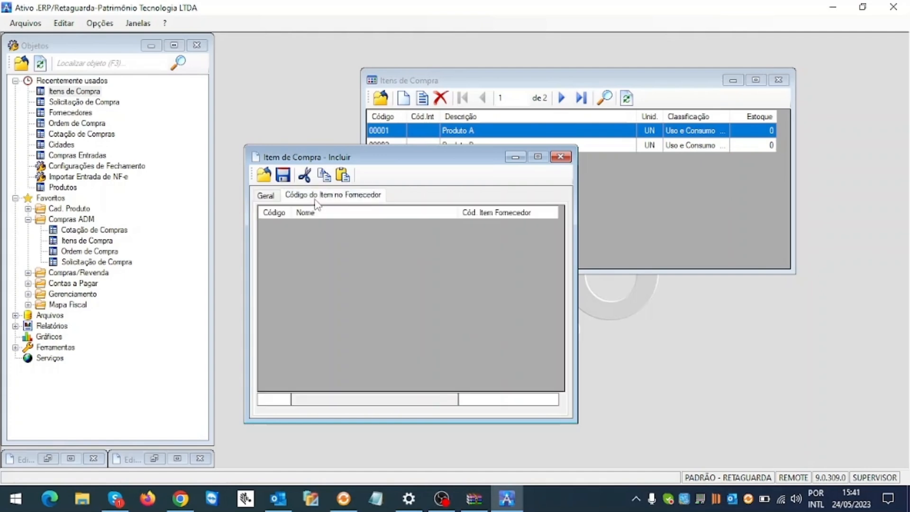
{"action": "left_click", "coordinate": [271, 201]}
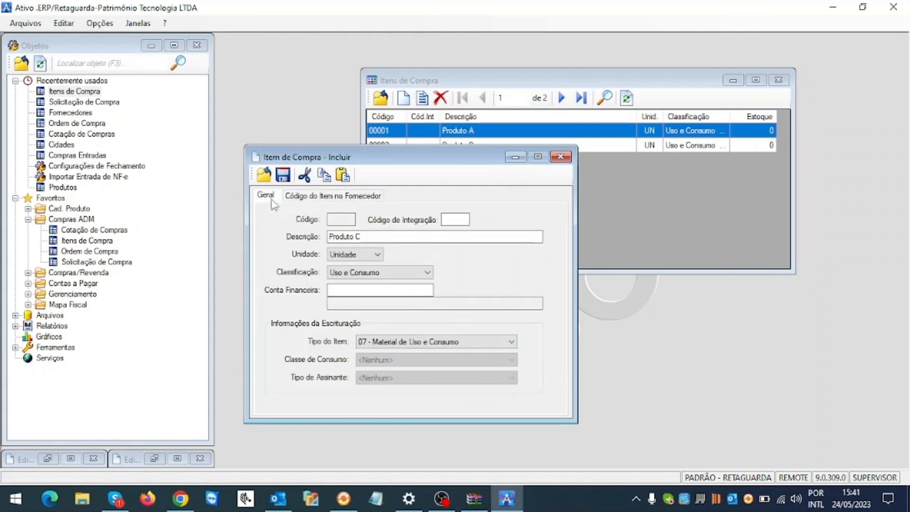
{"action": "left_click", "coordinate": [283, 176]}
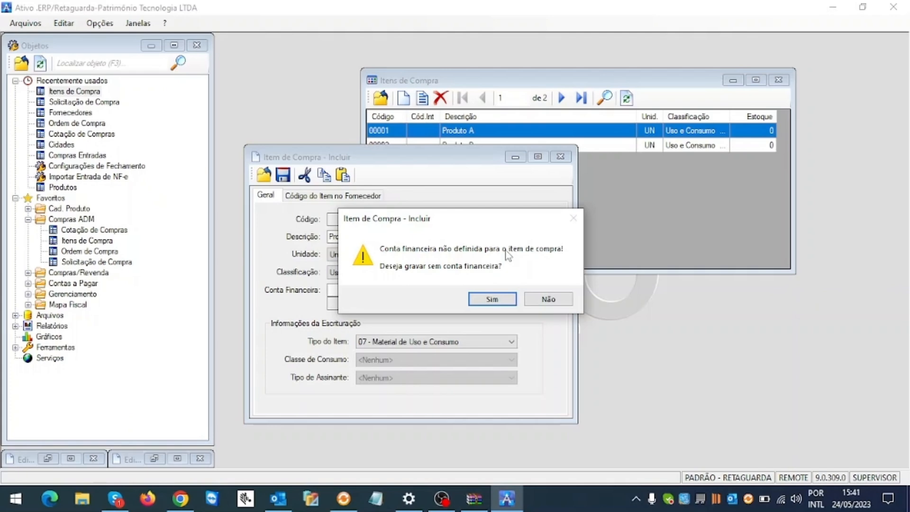
{"action": "left_click", "coordinate": [493, 303]}
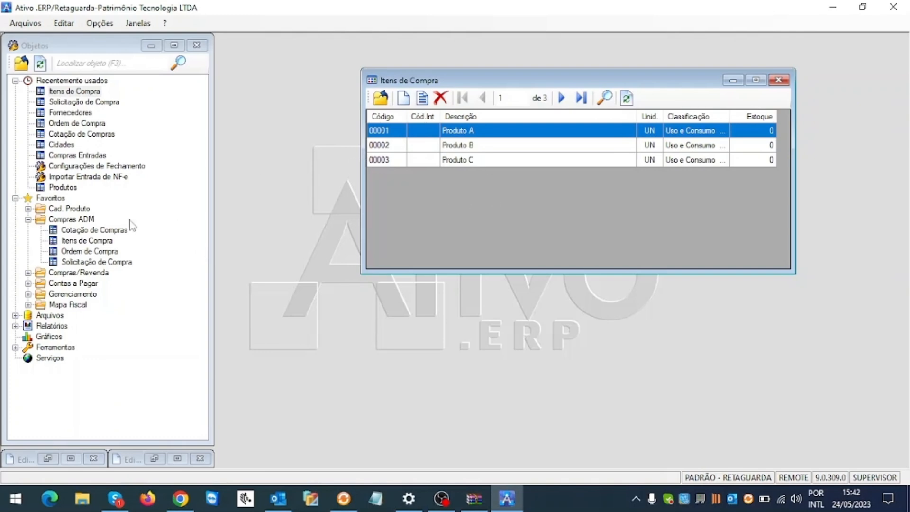
Open the Solicitação de Compra list and bring up the Teste purchase request for editing
{"action": "left_click", "coordinate": [102, 261]}
{"action": "double_click", "coordinate": [102, 261]}
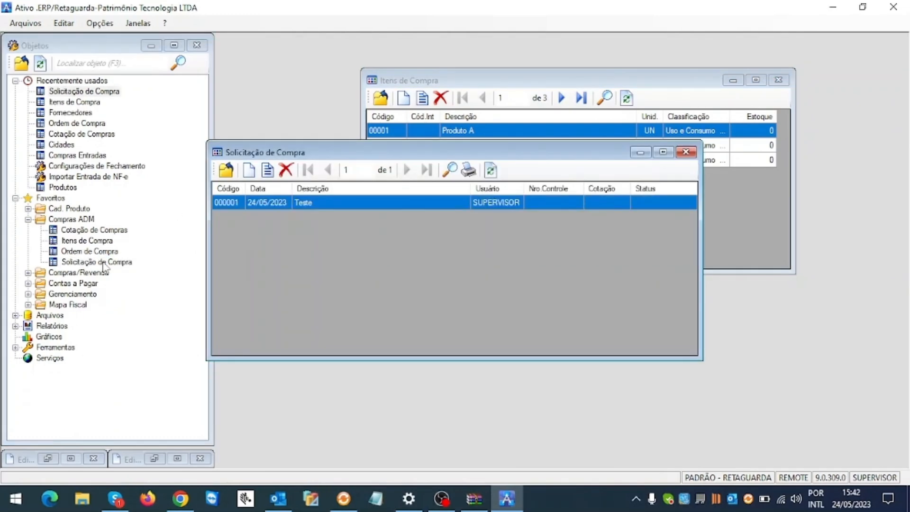
{"action": "double_click", "coordinate": [356, 205]}
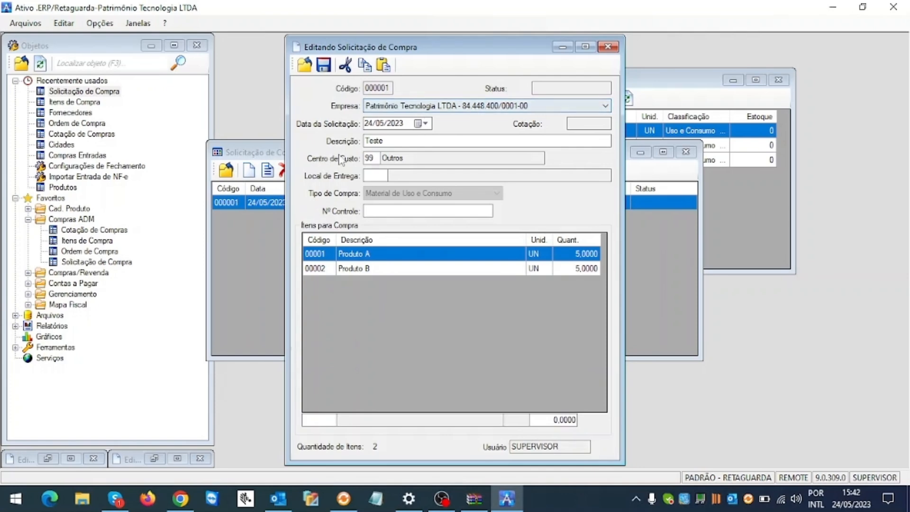
Change the purchase request's description to Material de Limpeza and save it
{"action": "left_click", "coordinate": [392, 141]}
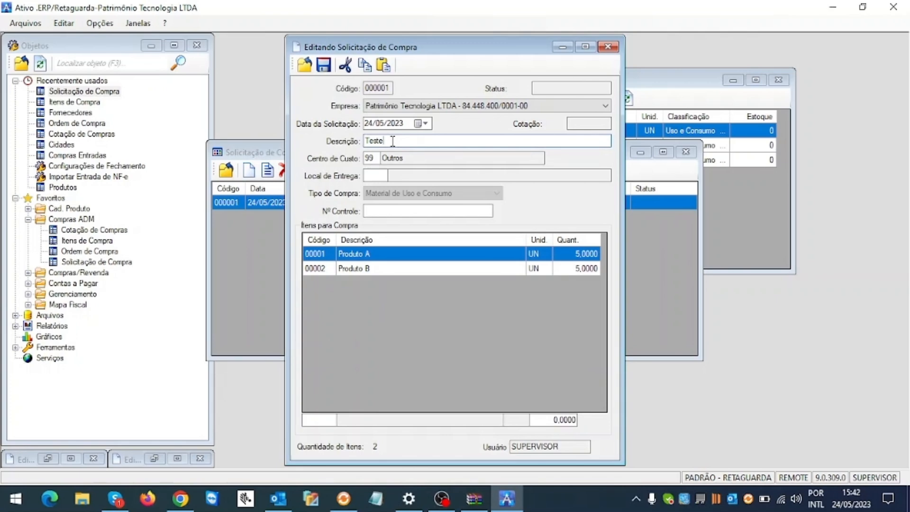
{"action": "key", "text": "BackSpace"}
{"action": "key", "text": "BackSpace"}
{"action": "key", "text": "BackSpace"}
{"action": "key", "text": "BackSpace"}
{"action": "key", "text": "BackSpace"}
{"action": "type", "text": "Material de Limpeza"}
{"action": "left_click", "coordinate": [323, 65]}
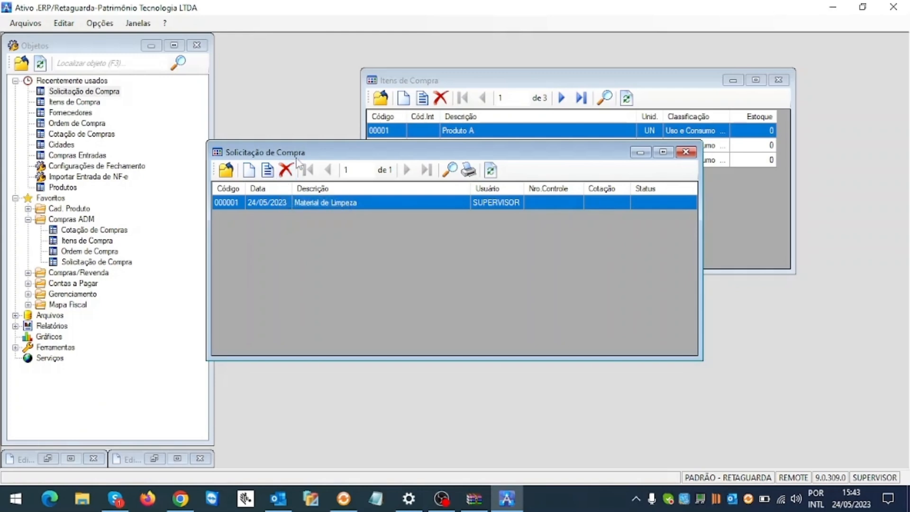
Open the Cotação de Compras list, place it below the purchase requests, and try to add a quotation directly
{"action": "left_click_drag", "start_coordinate": [298, 157], "coordinate": [319, 164]}
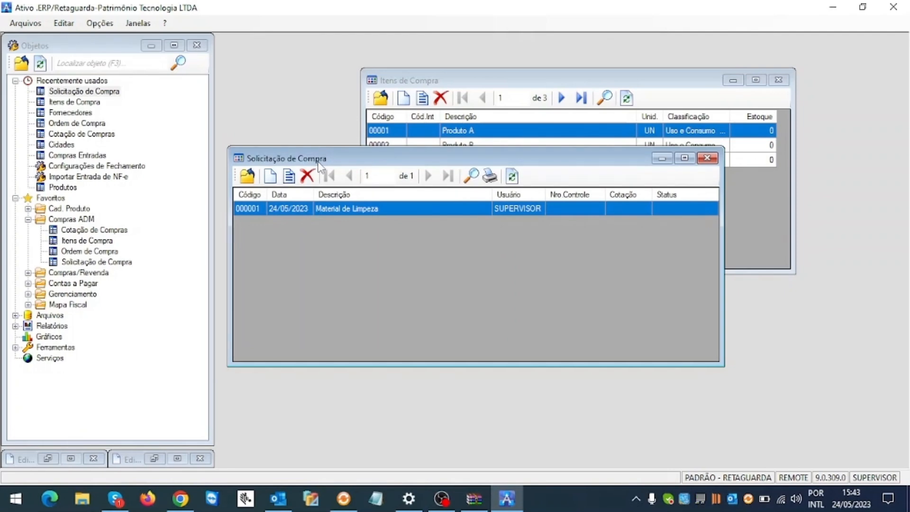
{"action": "double_click", "coordinate": [106, 231]}
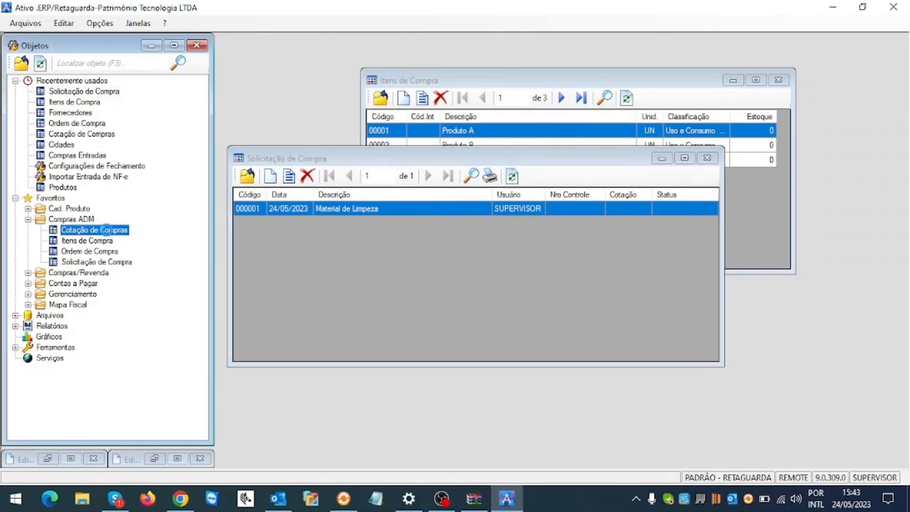
{"action": "left_click_drag", "start_coordinate": [376, 166], "coordinate": [392, 270]}
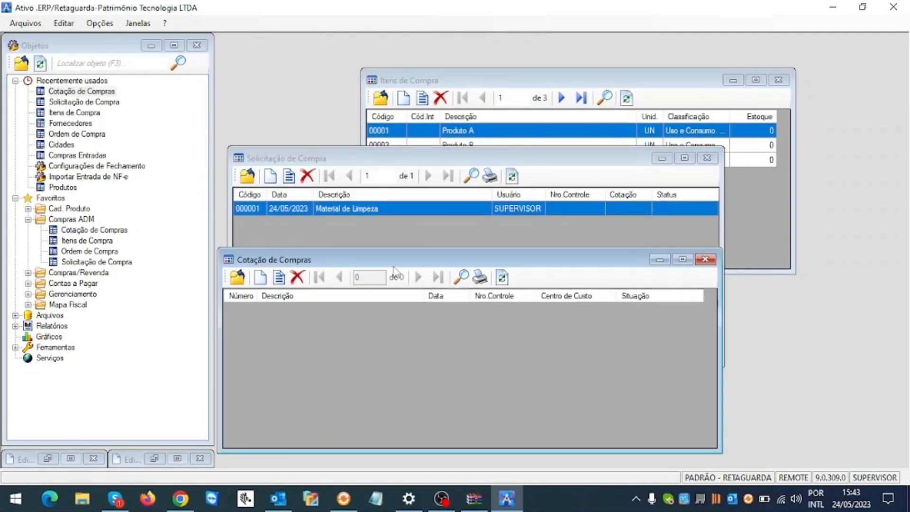
{"action": "left_click", "coordinate": [260, 277]}
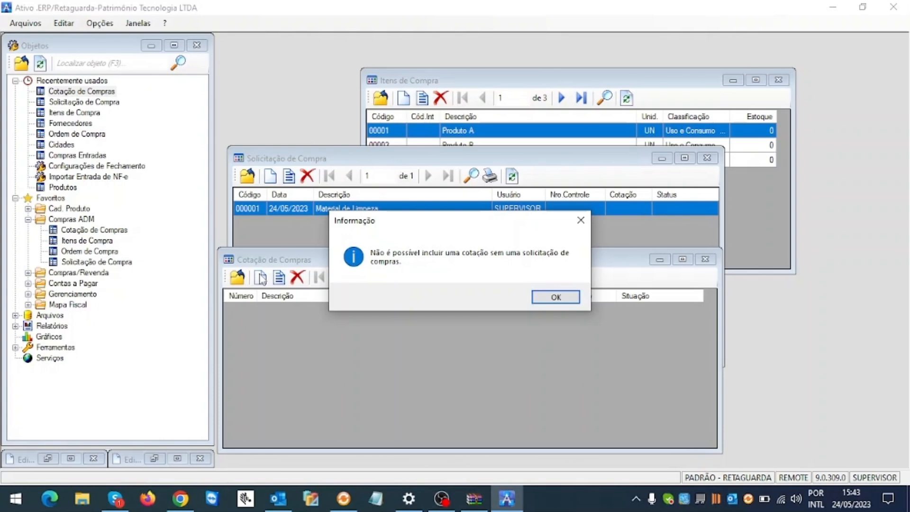
{"action": "left_click", "coordinate": [555, 298]}
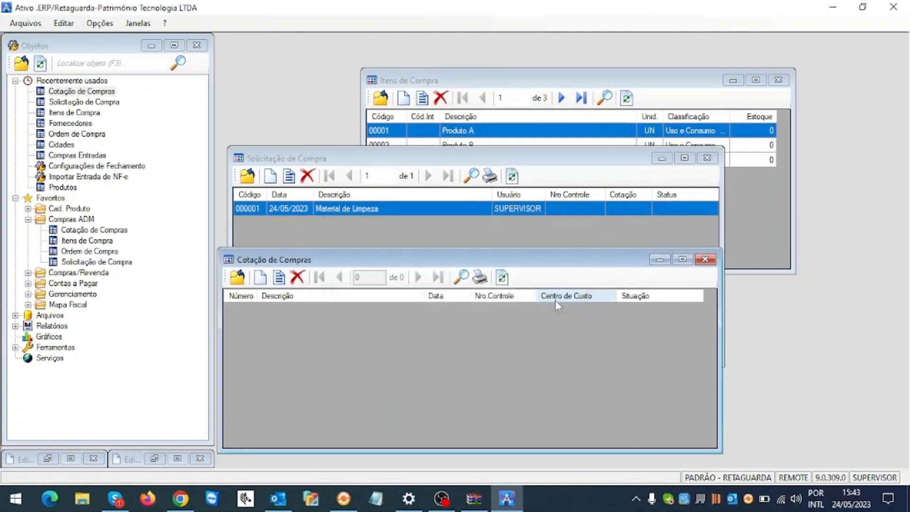
Generate a quotation from the Material de Limpeza purchase request, approving the first two listed suppliers, and finalize it
{"action": "left_click_drag", "start_coordinate": [427, 159], "coordinate": [418, 119]}
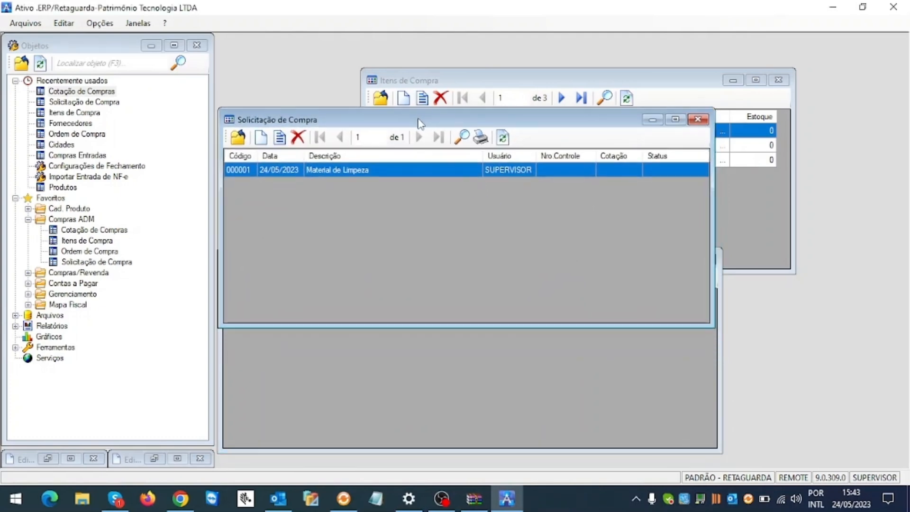
{"action": "right_click", "coordinate": [341, 171]}
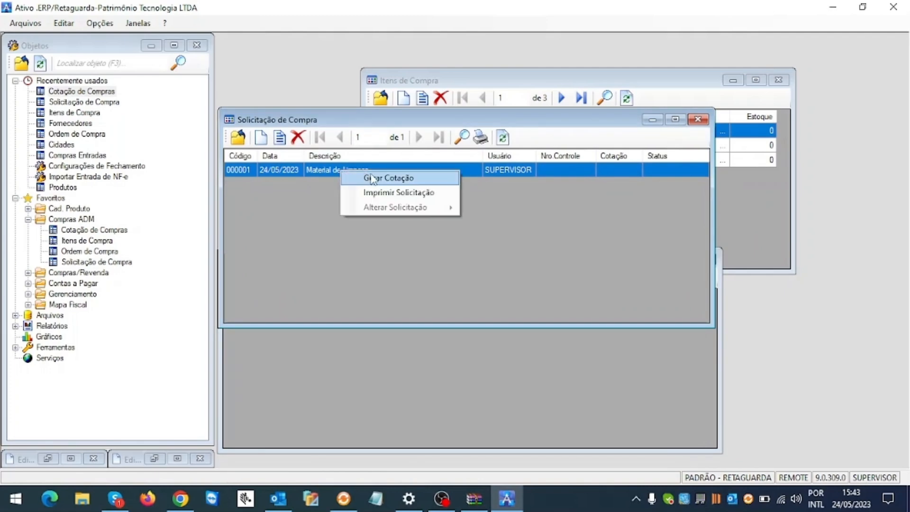
{"action": "left_click", "coordinate": [388, 181]}
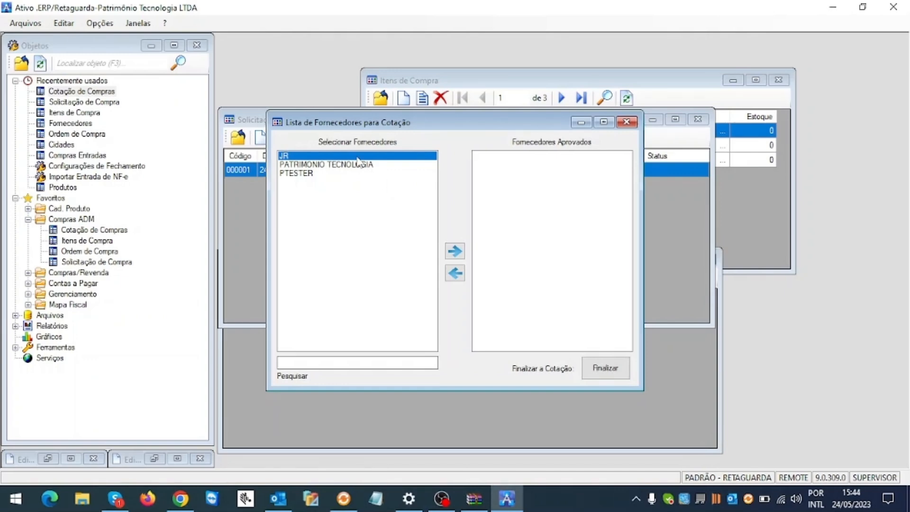
{"action": "left_click", "coordinate": [458, 250]}
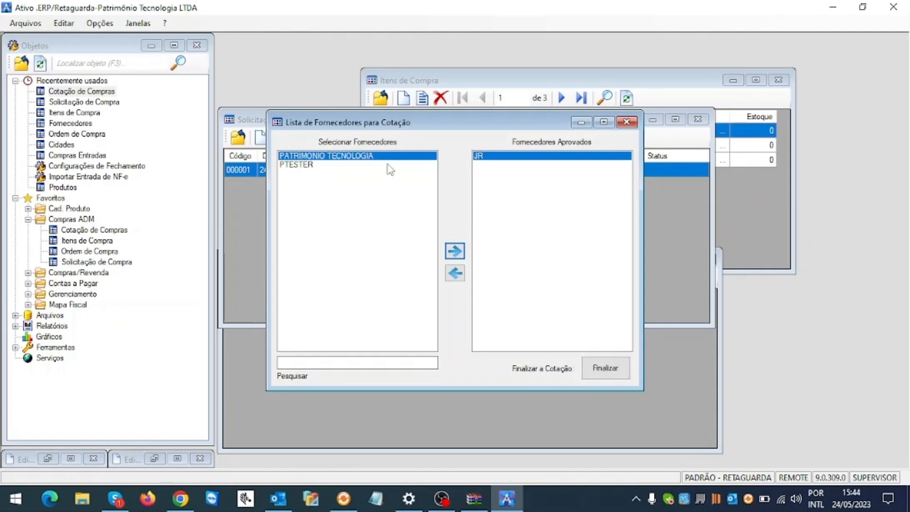
{"action": "left_click", "coordinate": [456, 251]}
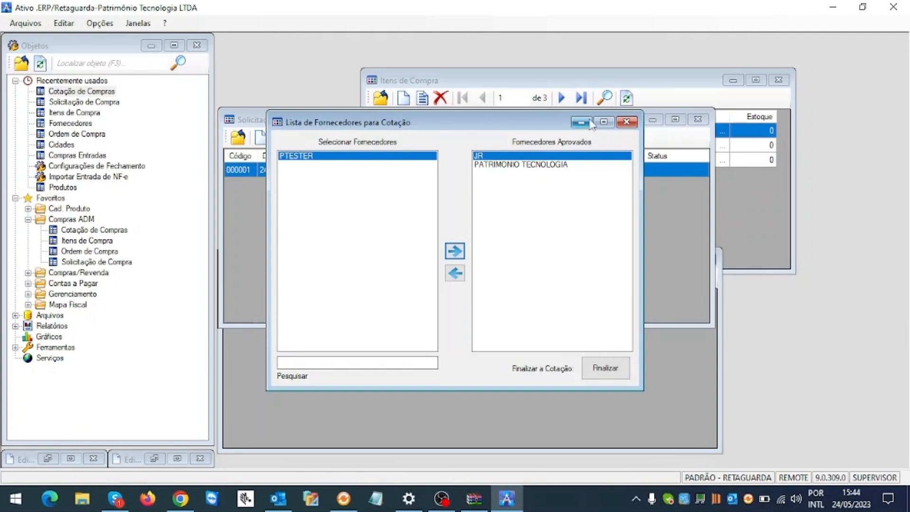
{"action": "left_click", "coordinate": [605, 371]}
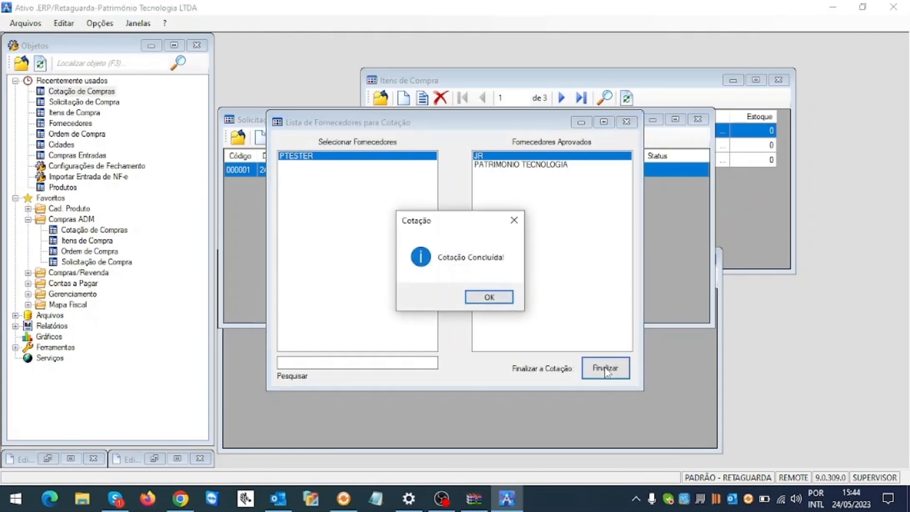
{"action": "left_click", "coordinate": [498, 297]}
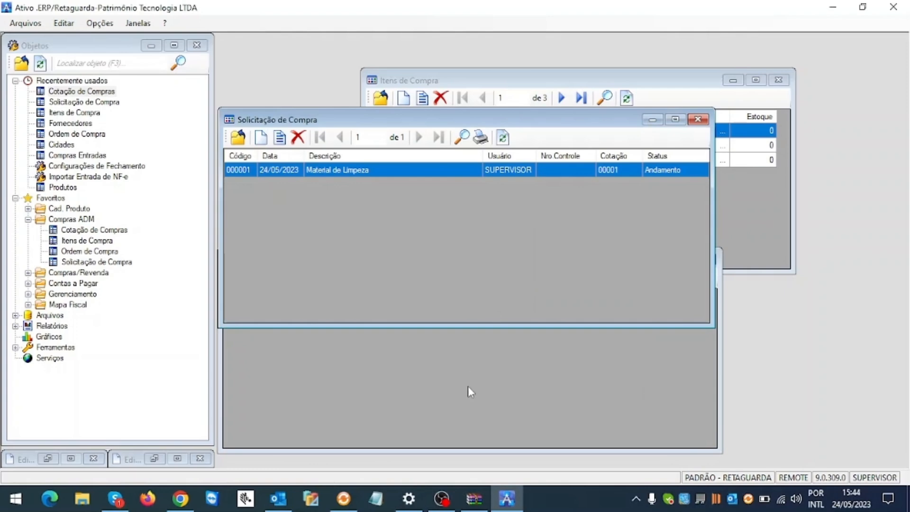
Open the Material de Limpeza quotation for editing with Patrimônio Tecnologia LTDA selected as the company
{"action": "left_click", "coordinate": [502, 278]}
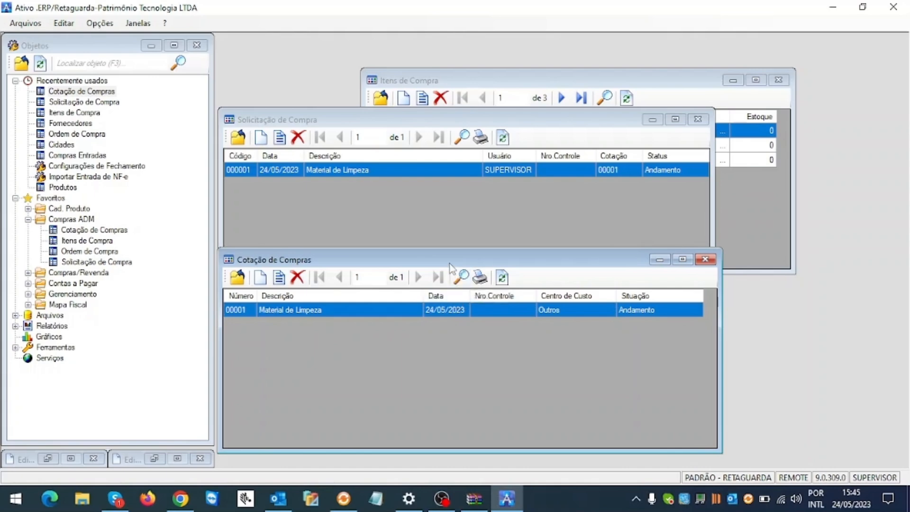
{"action": "left_click_drag", "start_coordinate": [449, 264], "coordinate": [484, 228]}
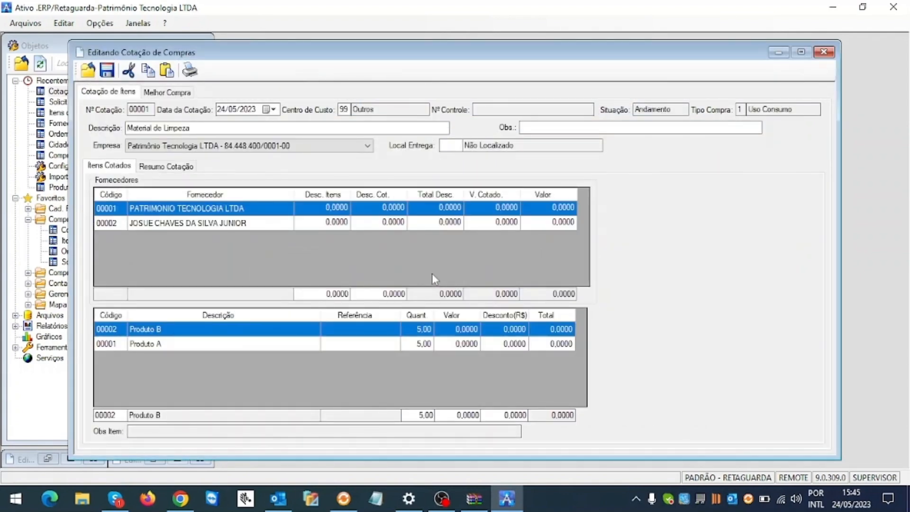
{"action": "left_click", "coordinate": [323, 146]}
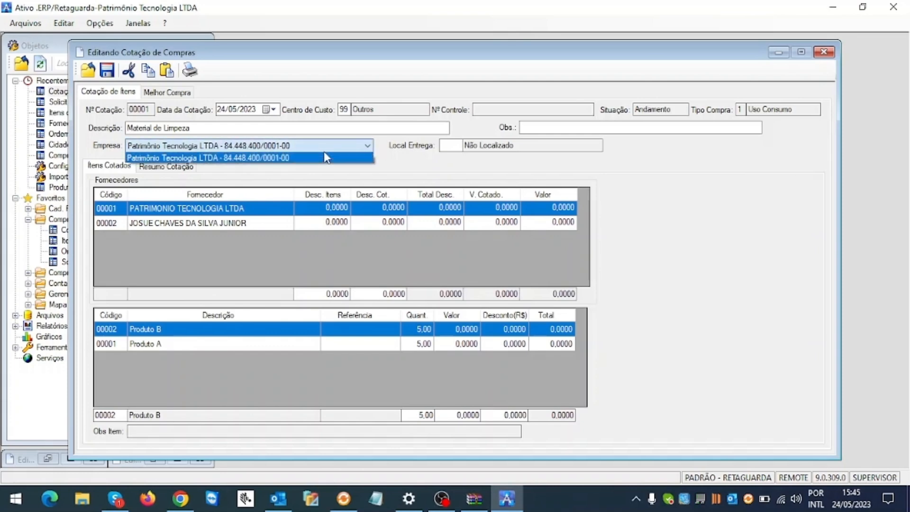
{"action": "left_click", "coordinate": [325, 153]}
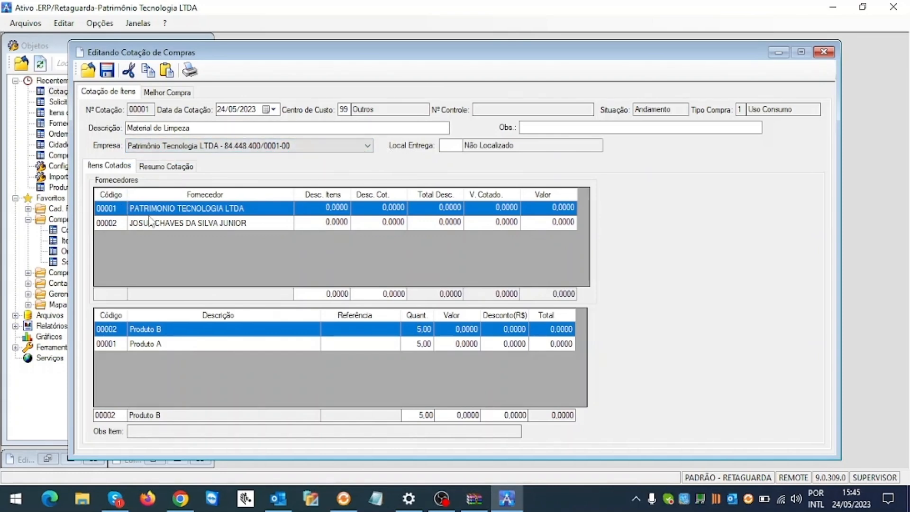
Review the quotation summary, then return to the quoted items and view those of the second supplier
{"action": "left_click", "coordinate": [164, 167]}
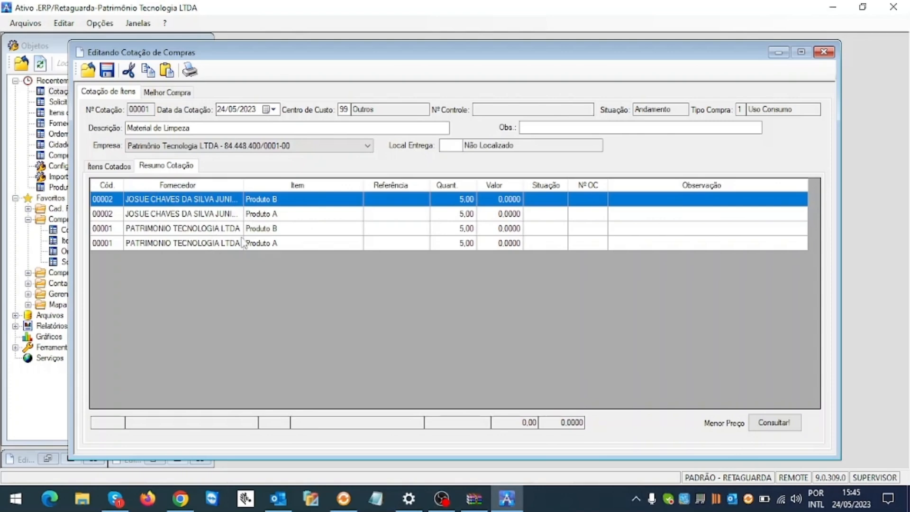
{"action": "left_click", "coordinate": [124, 166]}
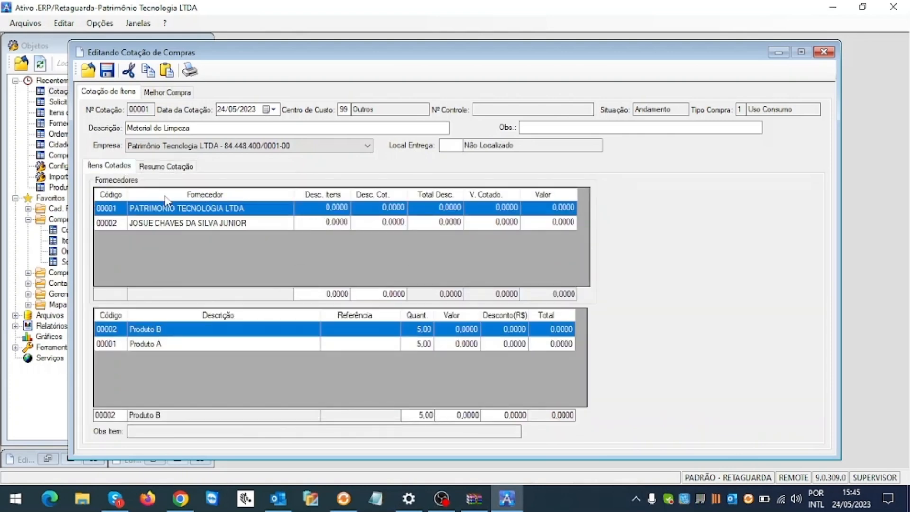
{"action": "left_click", "coordinate": [237, 223]}
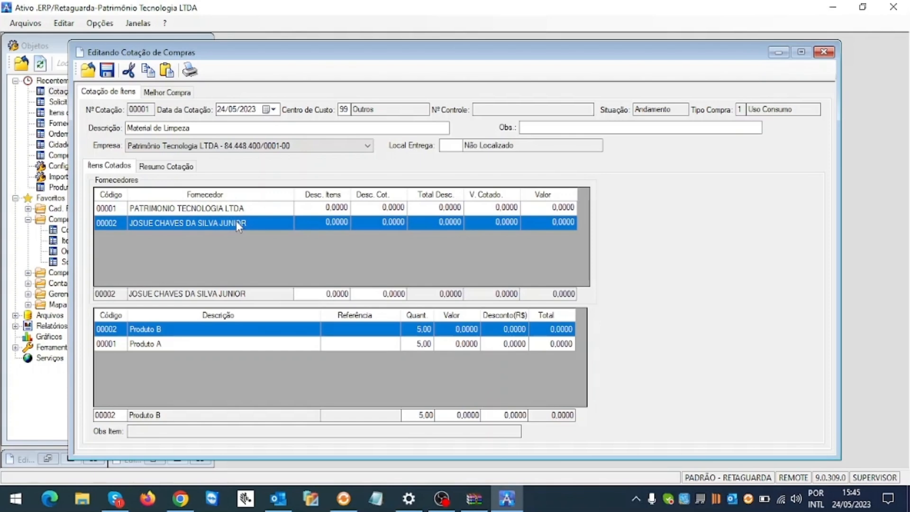
Enter a unit value of 1,5 for Produto B under the supplier PATRIMONIO TECNOLOGIA LTDA
{"action": "left_click", "coordinate": [267, 210]}
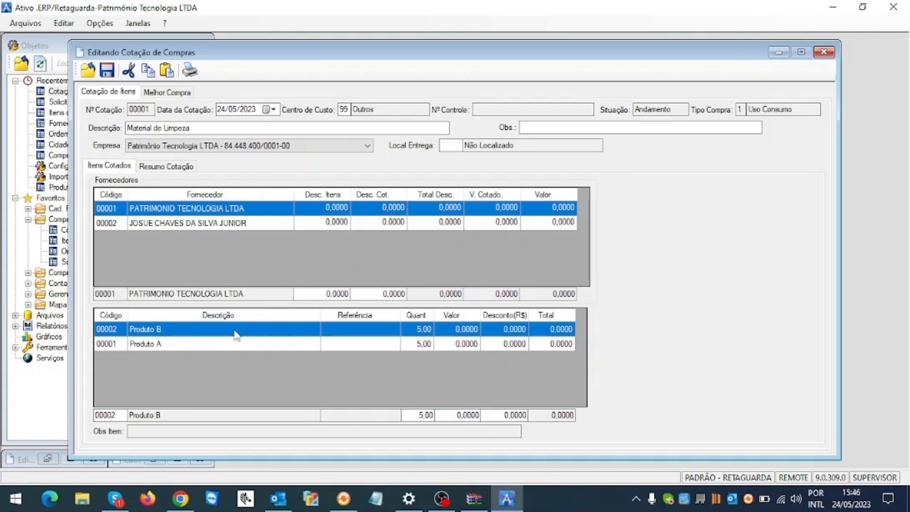
{"action": "key", "text": "Return"}
{"action": "type", "text": "1,5"}
{"action": "key", "text": "Tab"}
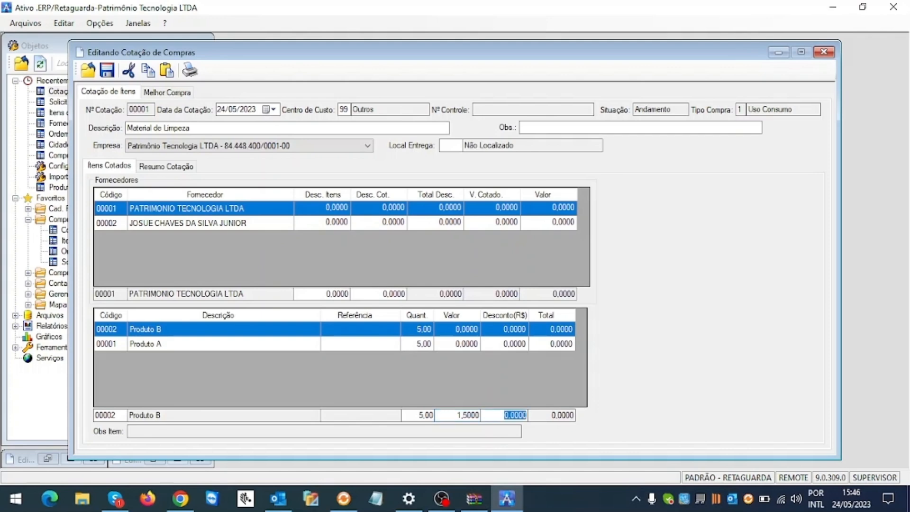
{"action": "key", "text": "Tab"}
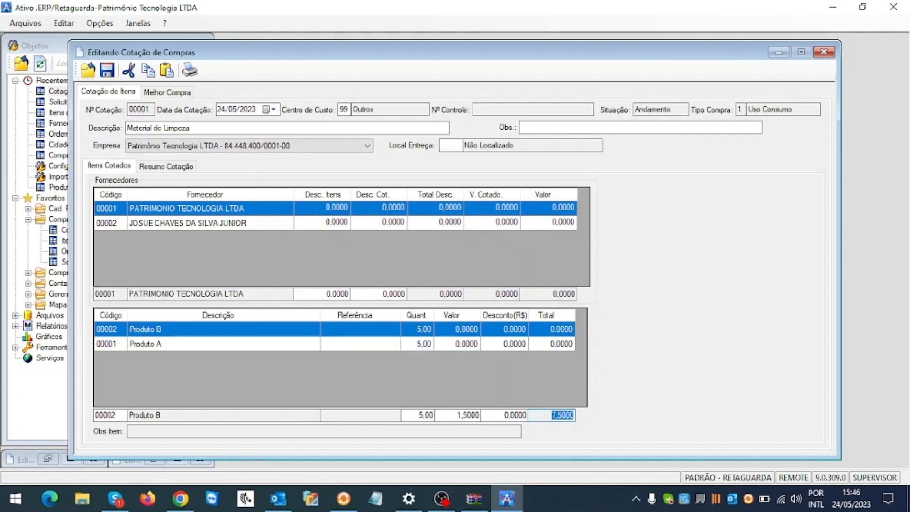
{"action": "key", "text": "Return"}
Enter a unit value of 2,3 for Produto A under the supplier PATRIMONIO TECNOLOGIA LTDA
{"action": "left_click", "coordinate": [239, 344]}
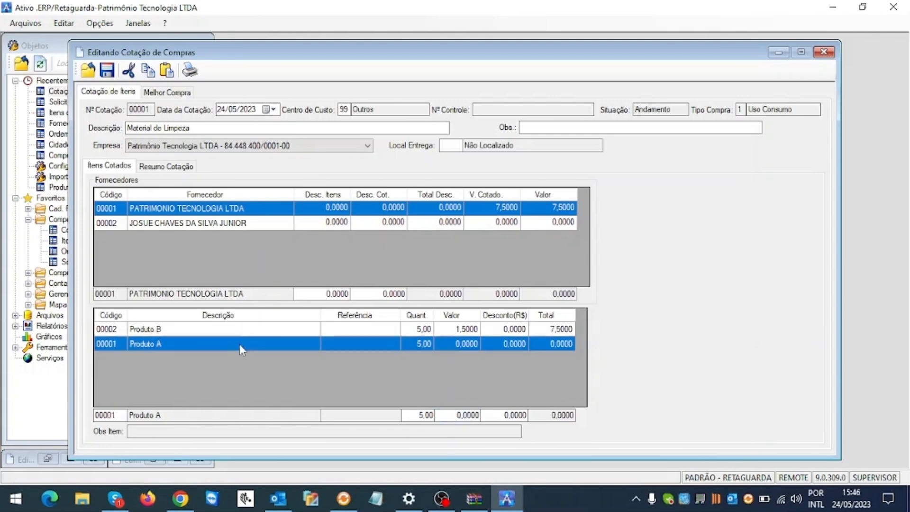
{"action": "key", "text": "Tab"}
{"action": "type", "text": "2,3"}
{"action": "key", "text": "Tab"}
{"action": "key", "text": "Tab"}
{"action": "key", "text": "Tab"}
Enter a unit value of 1,63 for Produto B under the second supplier (code 00002)
{"action": "left_click", "coordinate": [250, 223]}
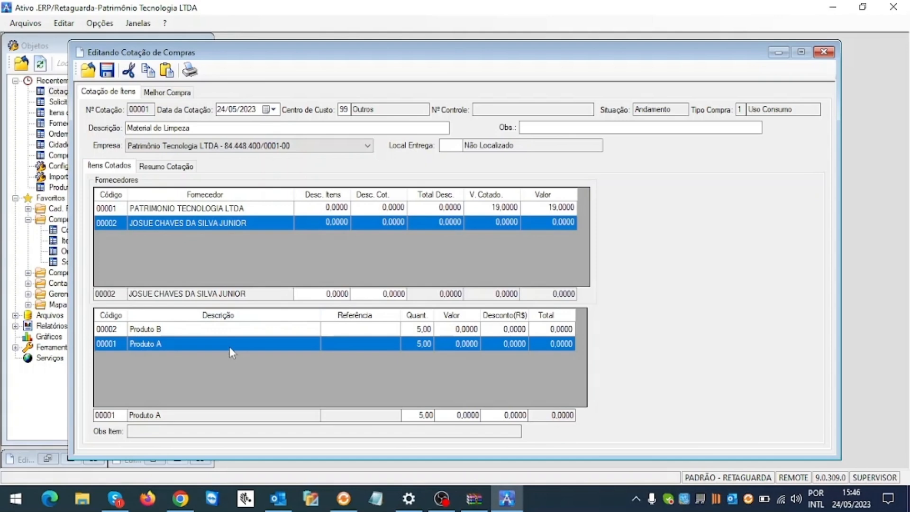
{"action": "left_click", "coordinate": [215, 332]}
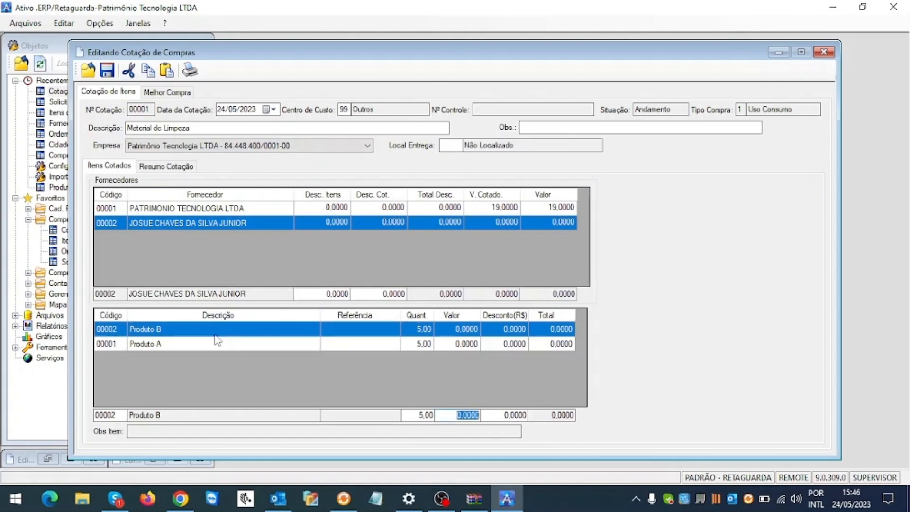
{"action": "left_click", "coordinate": [203, 342]}
{"action": "left_click", "coordinate": [203, 330]}
{"action": "type", "text": "1,63"}
{"action": "key", "text": "Tab"}
{"action": "key", "text": "Tab"}
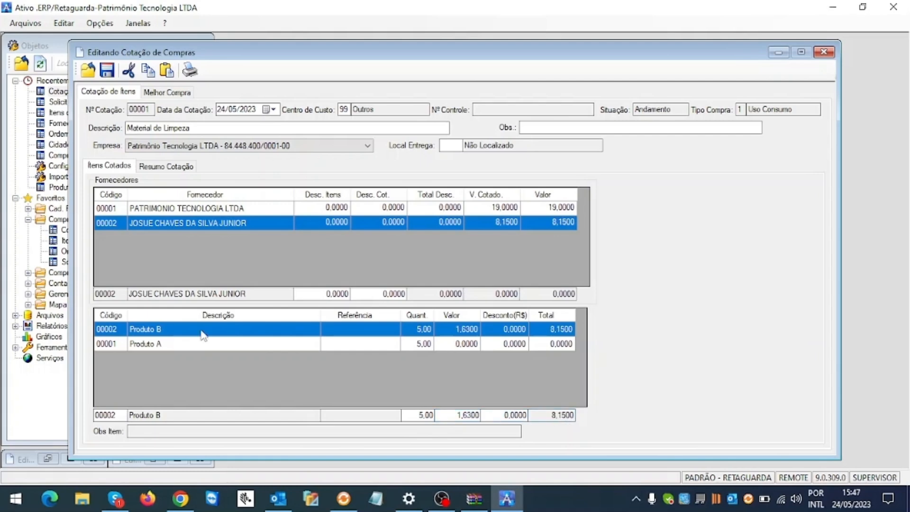
Enter a unit value of 2,15 for Produto A under the second supplier (code 00002)
{"action": "left_click", "coordinate": [231, 348]}
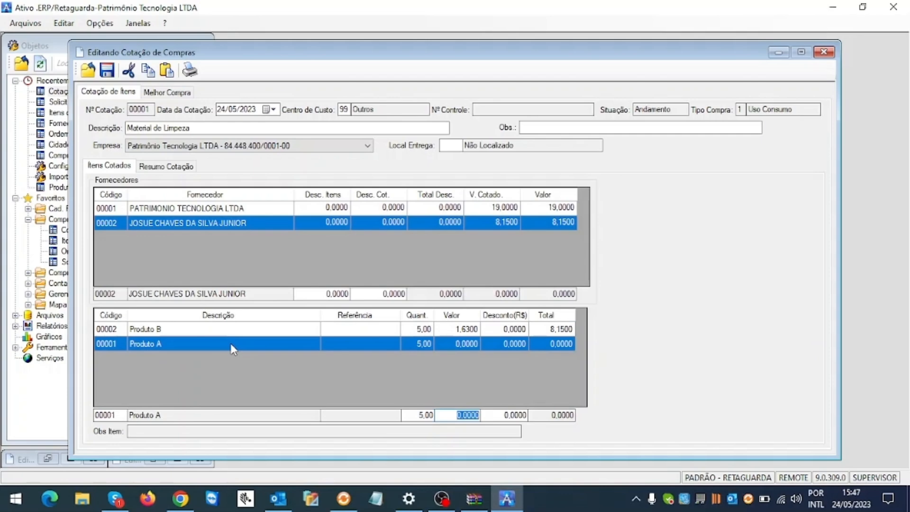
{"action": "type", "text": "2,15"}
{"action": "key", "text": "Tab"}
{"action": "key", "text": "Tab"}
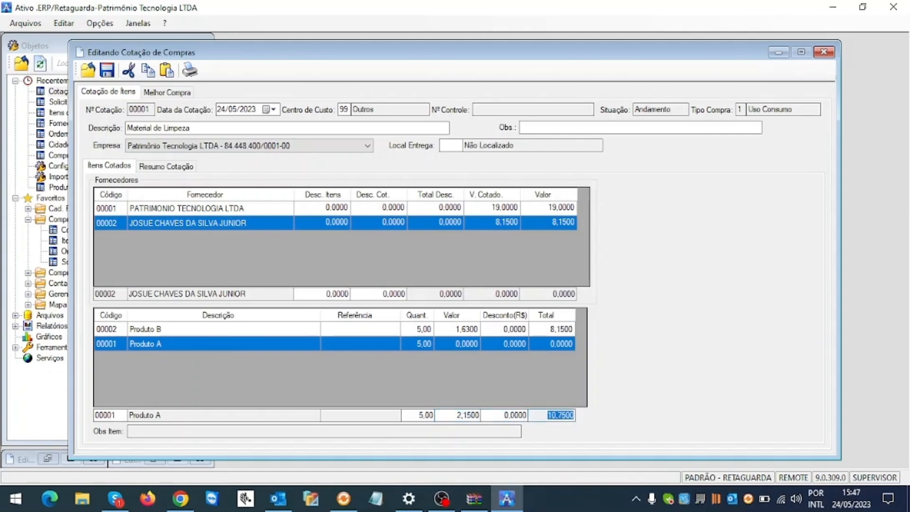
{"action": "key", "text": "Tab"}
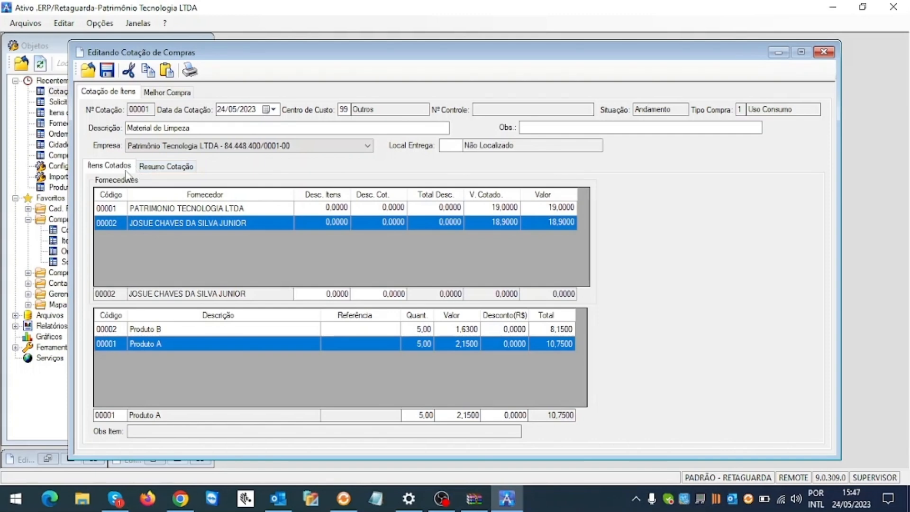
Run the lowest-price query in the quotation summary, then save and finalize the quotation
{"action": "left_click", "coordinate": [149, 172]}
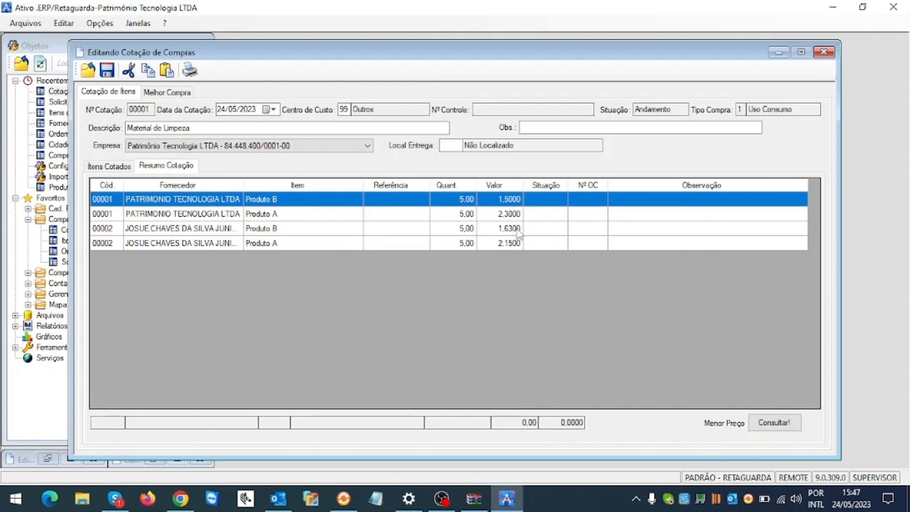
{"action": "left_click", "coordinate": [496, 243]}
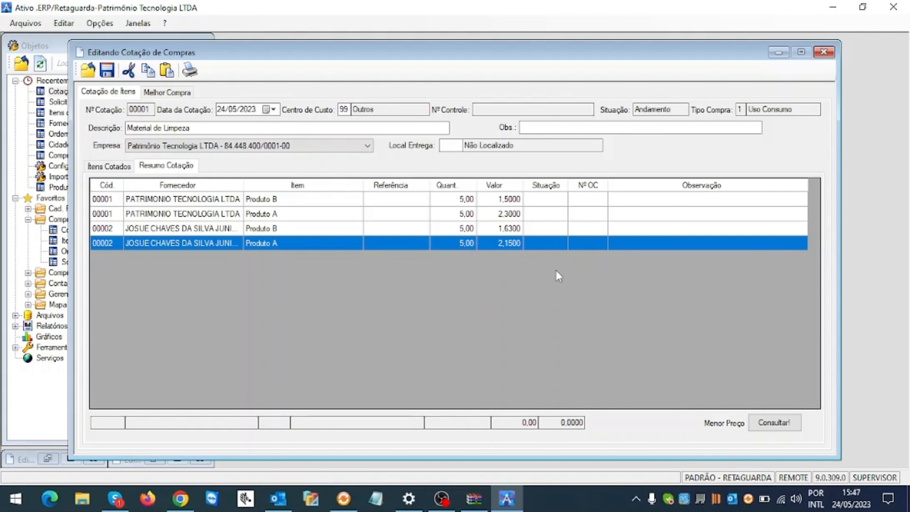
{"action": "left_click", "coordinate": [774, 422]}
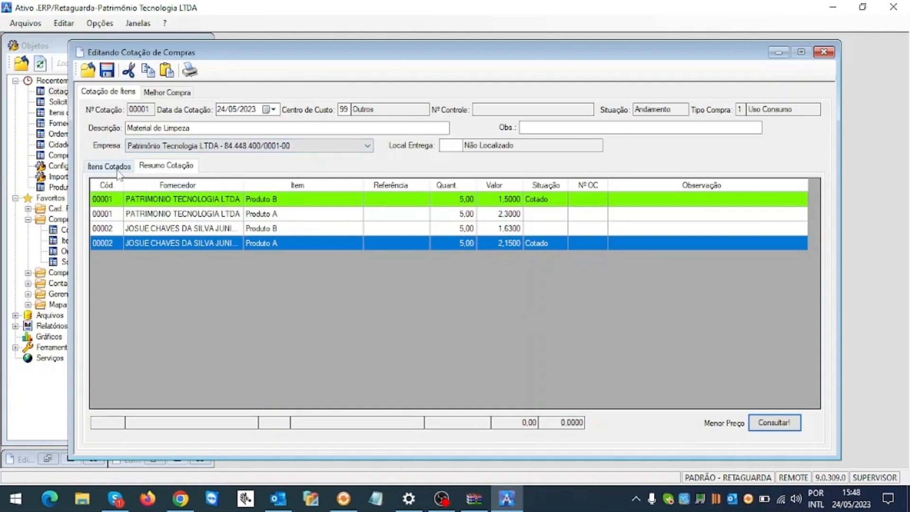
{"action": "left_click", "coordinate": [107, 71]}
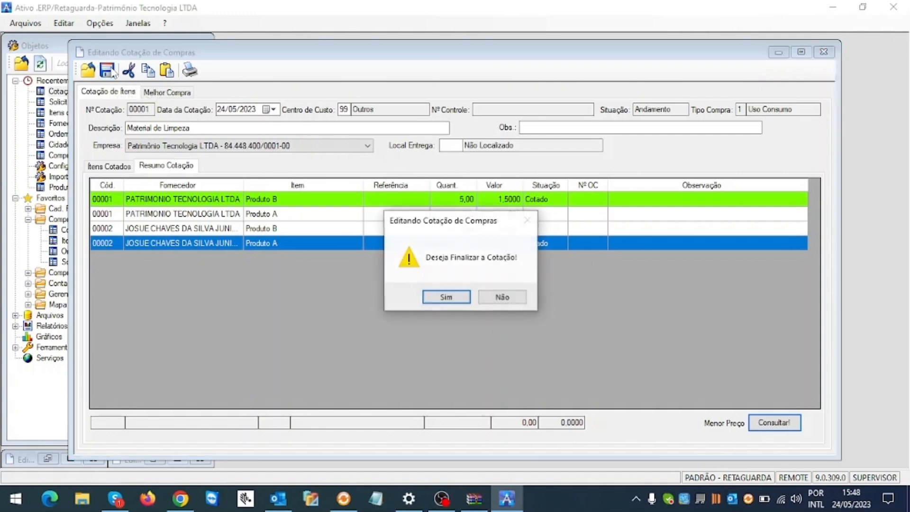
{"action": "left_click", "coordinate": [448, 300]}
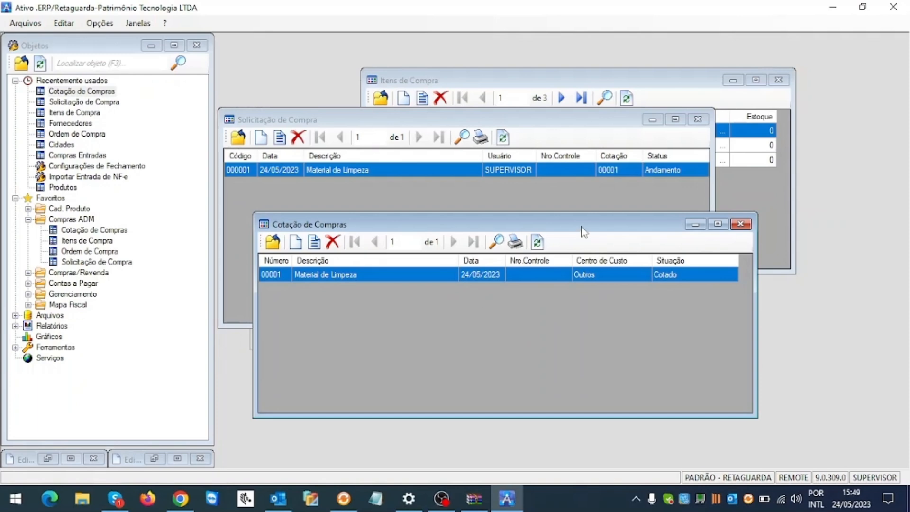
Generate the printable report of the Material de Limpeza quotation, look through it and close it
{"action": "left_click_drag", "start_coordinate": [582, 229], "coordinate": [606, 245]}
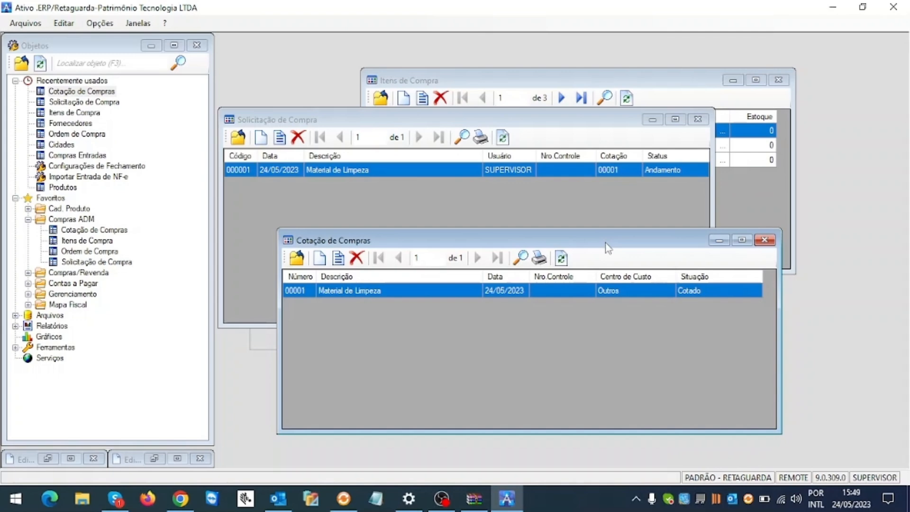
{"action": "right_click", "coordinate": [571, 289]}
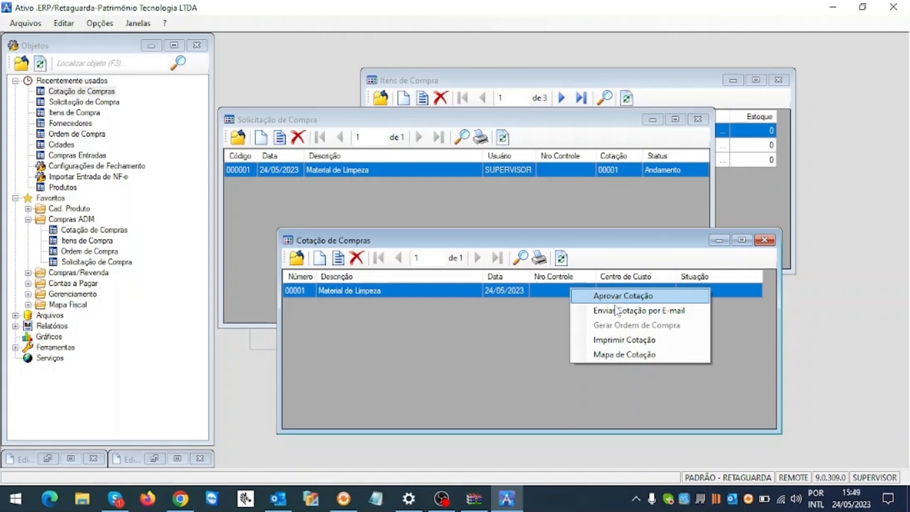
{"action": "left_click", "coordinate": [619, 342]}
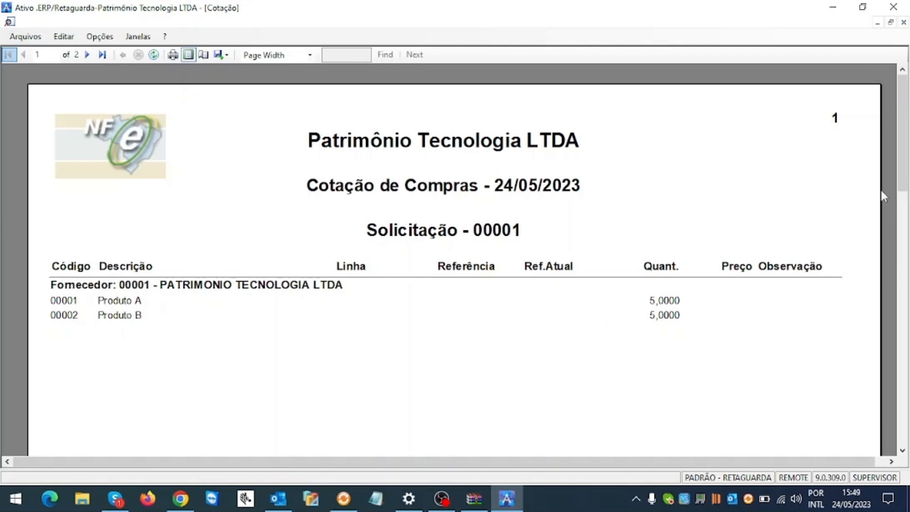
{"action": "scroll", "coordinate": [902, 122], "scroll_direction": "down", "scroll_amount": 1}
{"action": "left_click_drag", "start_coordinate": [902, 122], "coordinate": [903, 139]}
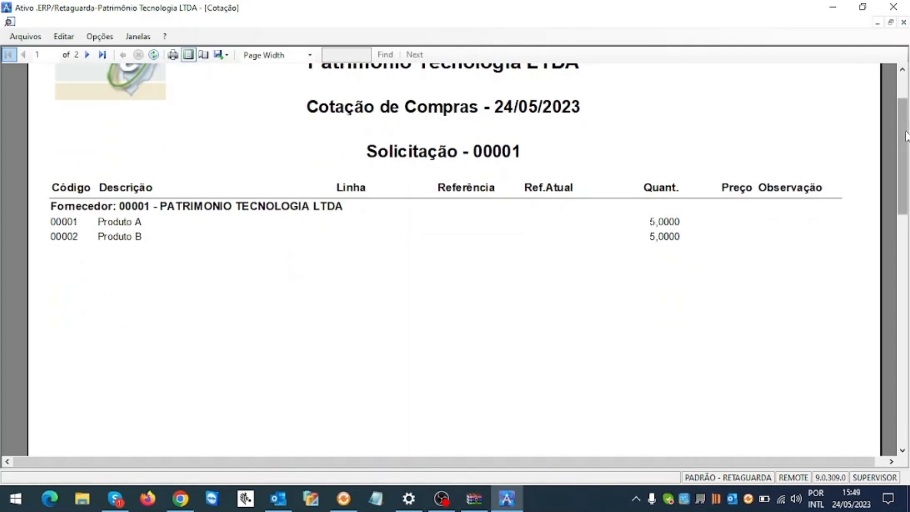
{"action": "left_click_drag", "start_coordinate": [901, 206], "coordinate": [903, 85]}
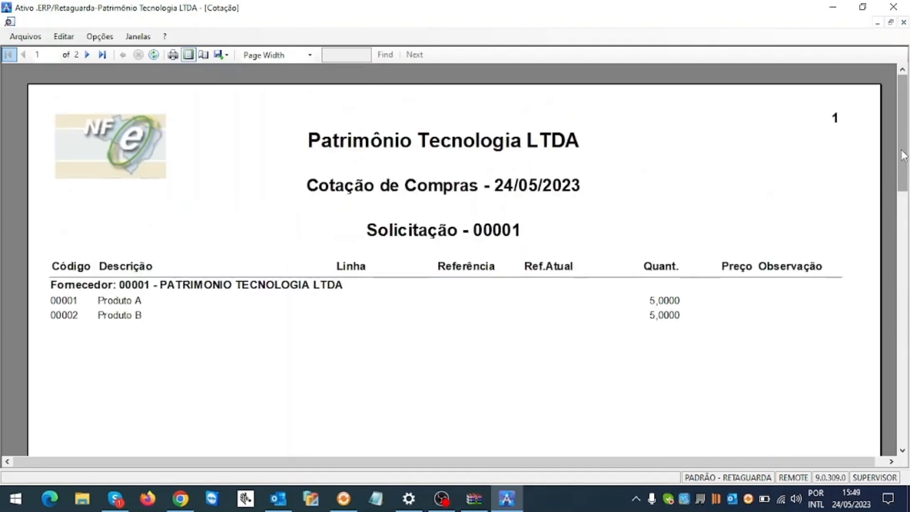
{"action": "left_click", "coordinate": [903, 23]}
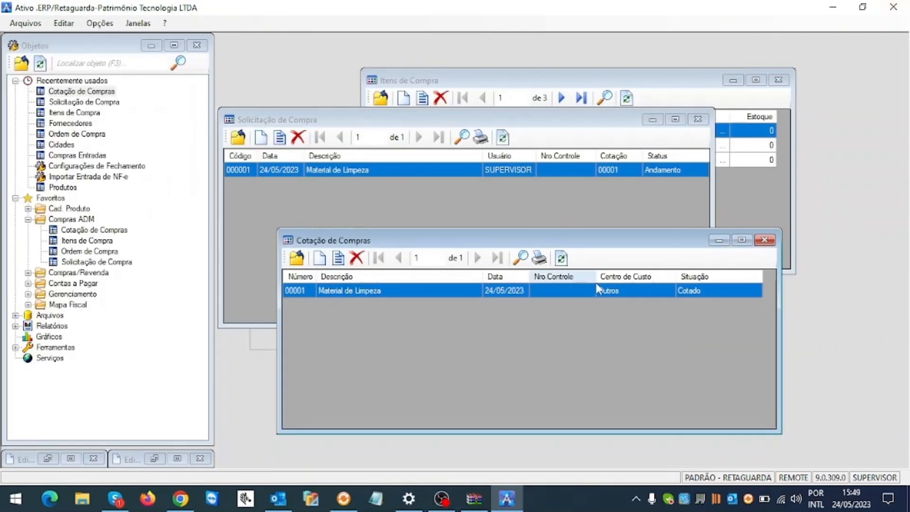
Open the approval of the Material de Limpeza quotation and list its Não Cotados items, followed by Todos
{"action": "right_click", "coordinate": [570, 291]}
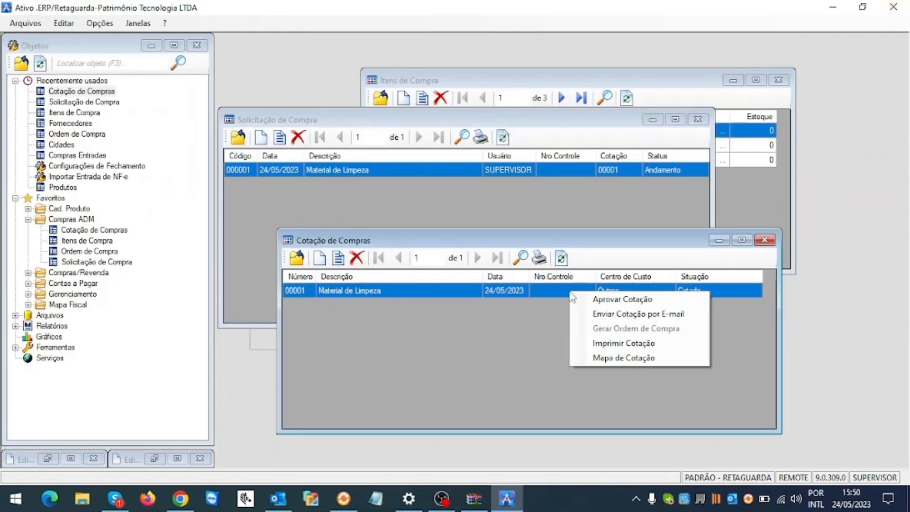
{"action": "left_click", "coordinate": [595, 299]}
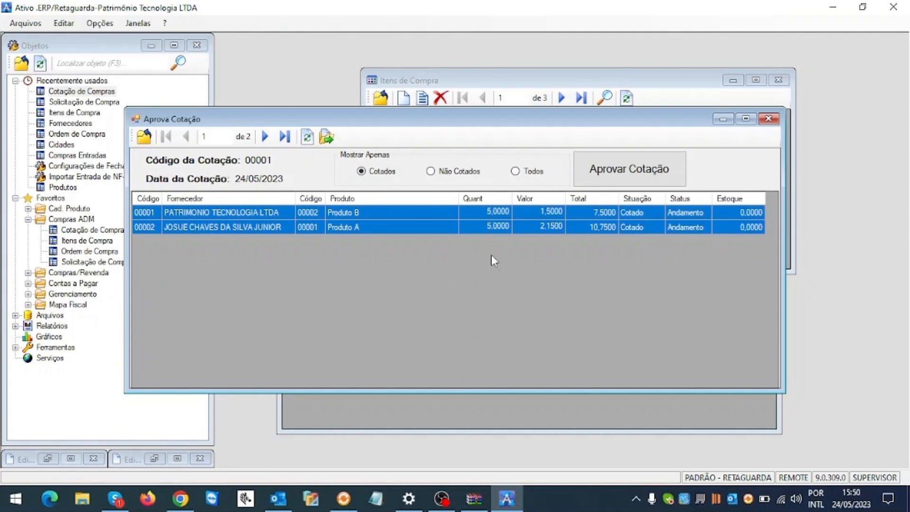
{"action": "left_click", "coordinate": [450, 172]}
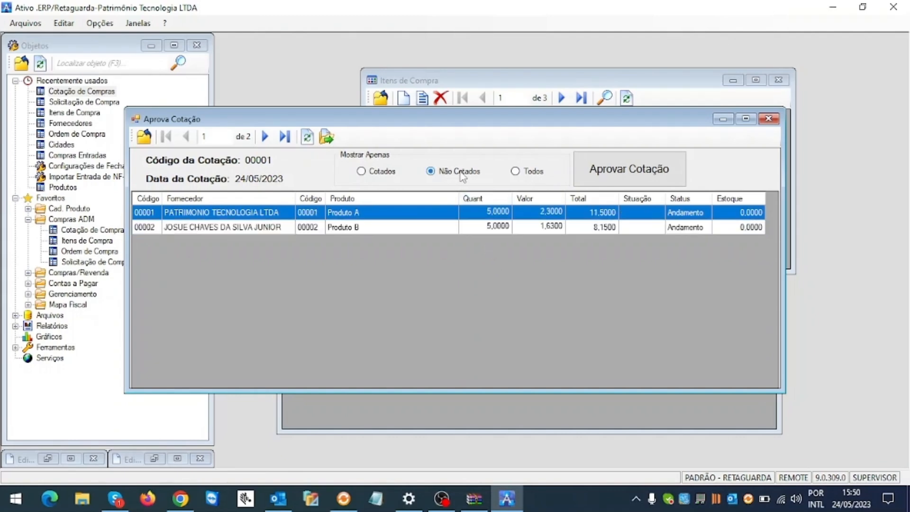
{"action": "left_click", "coordinate": [516, 172]}
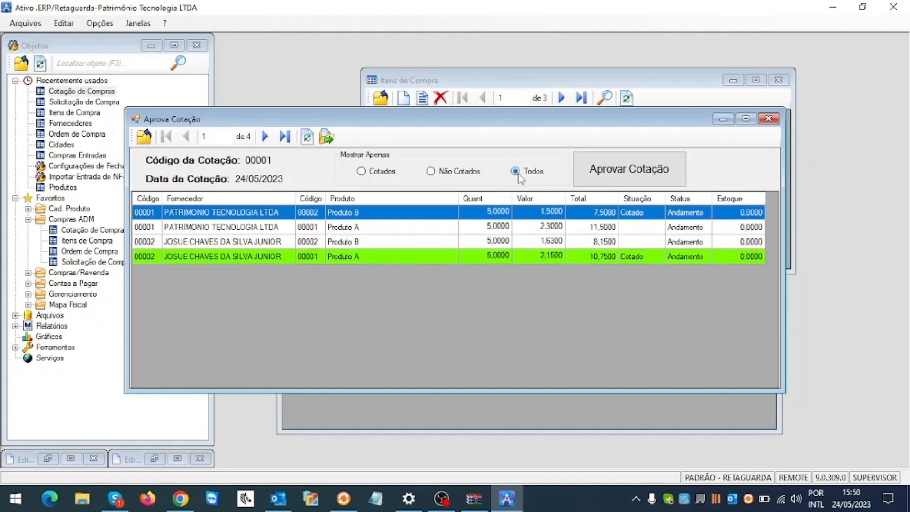
Show only the Cotados items and approve the second supplier's Produto A quotation
{"action": "left_click", "coordinate": [458, 229]}
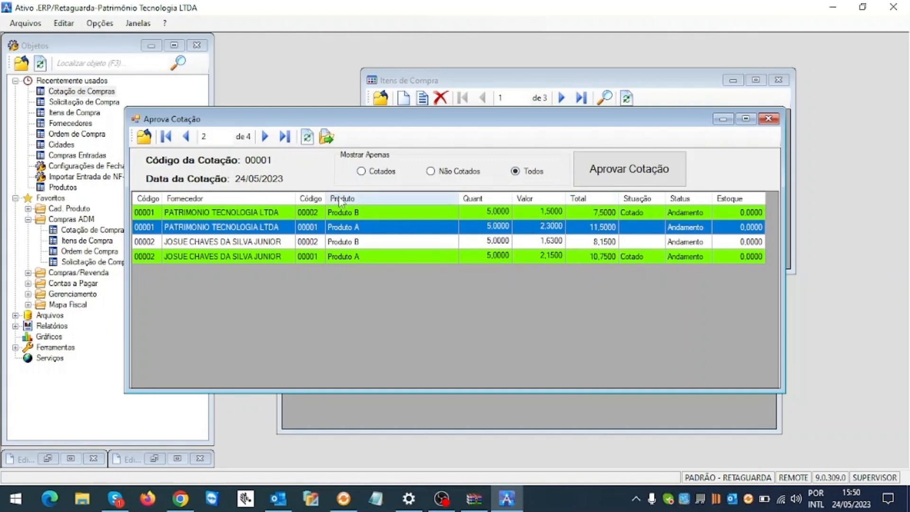
{"action": "left_click", "coordinate": [371, 173]}
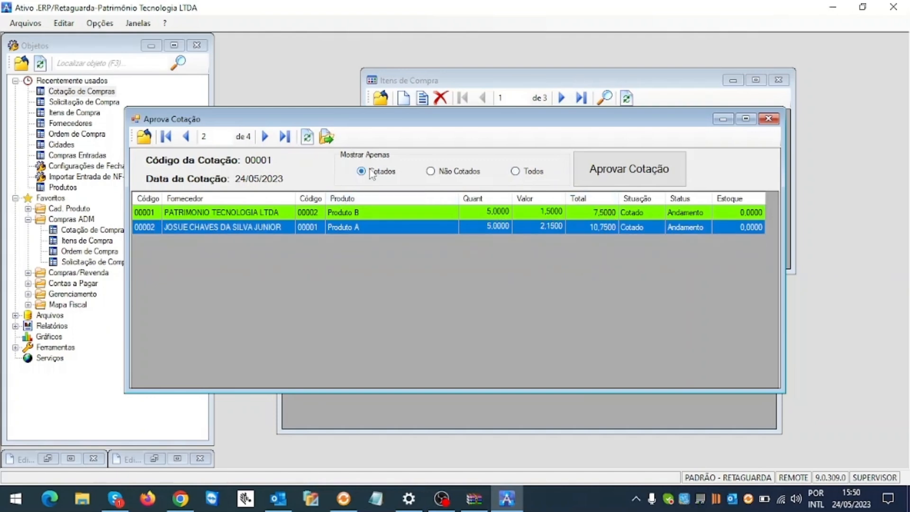
{"action": "left_click", "coordinate": [628, 171]}
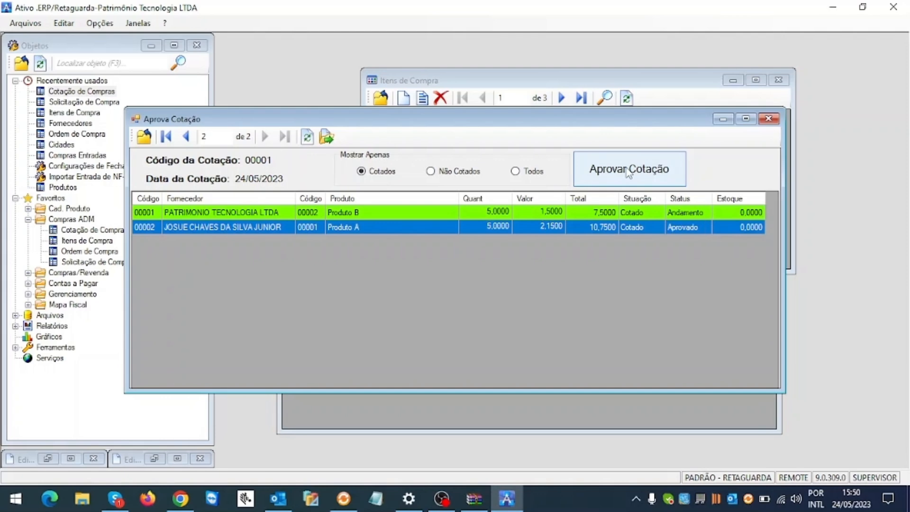
Approve the first supplier's Produto B quotation and finalize the approval of the Material de Limpeza quotation
{"action": "left_click", "coordinate": [637, 213]}
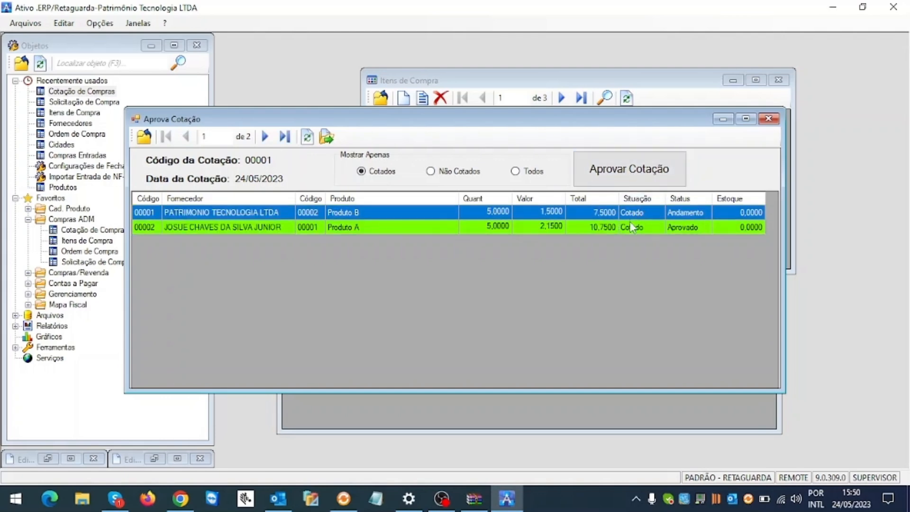
{"action": "left_click", "coordinate": [631, 228]}
{"action": "left_click", "coordinate": [607, 216]}
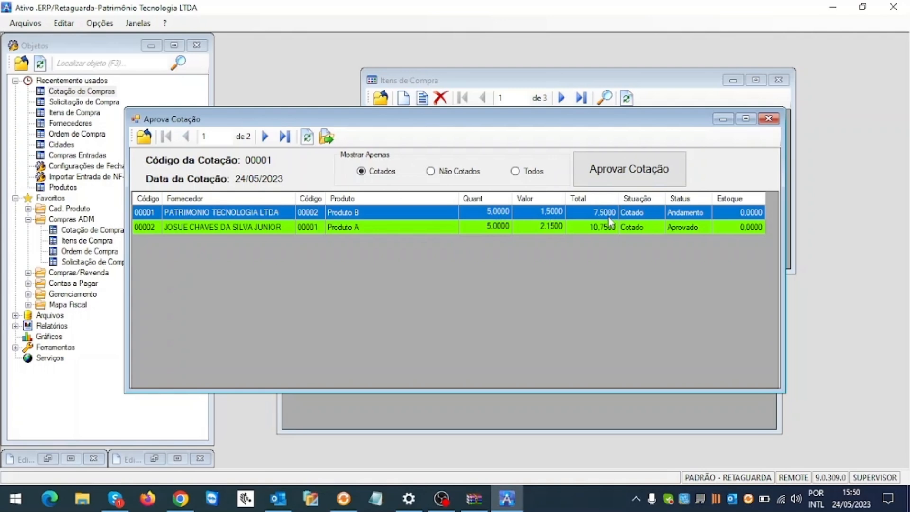
{"action": "left_click", "coordinate": [634, 179]}
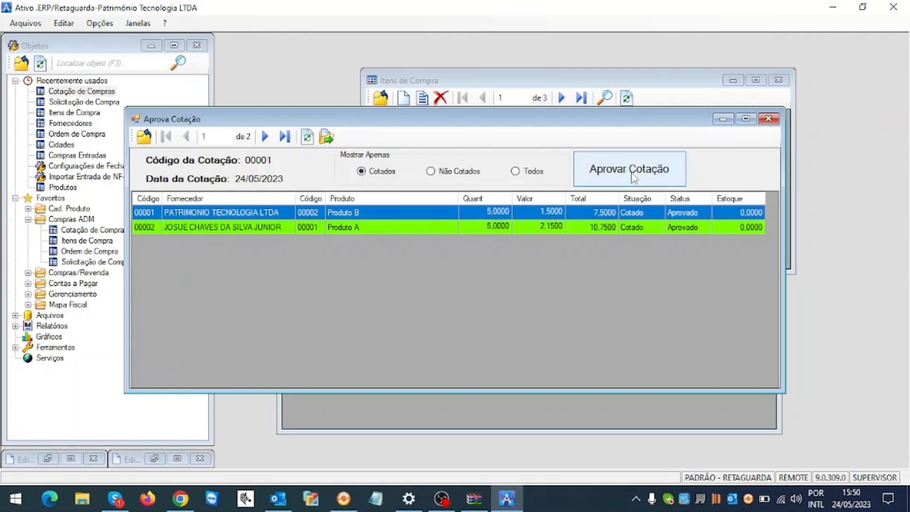
{"action": "left_click", "coordinate": [329, 138]}
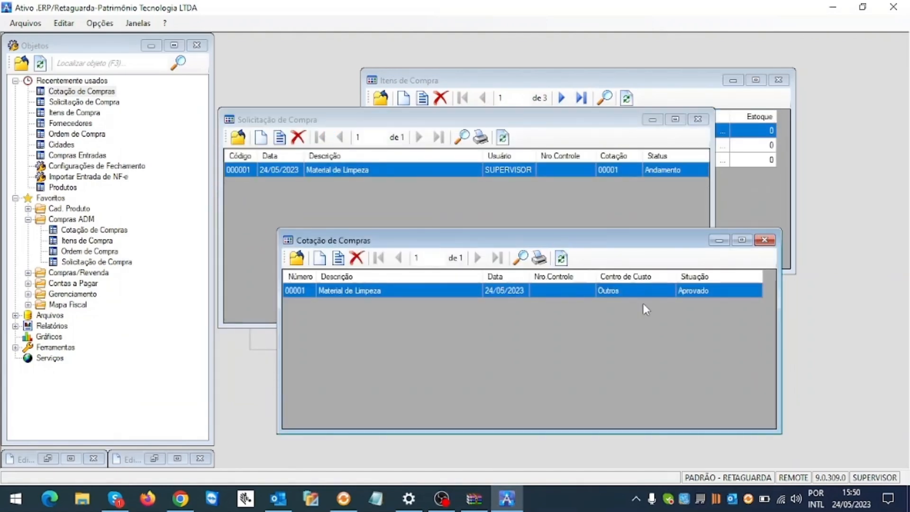
Generate the printable report of the approved Material de Limpeza quotation, view it and close it
{"action": "right_click", "coordinate": [583, 292]}
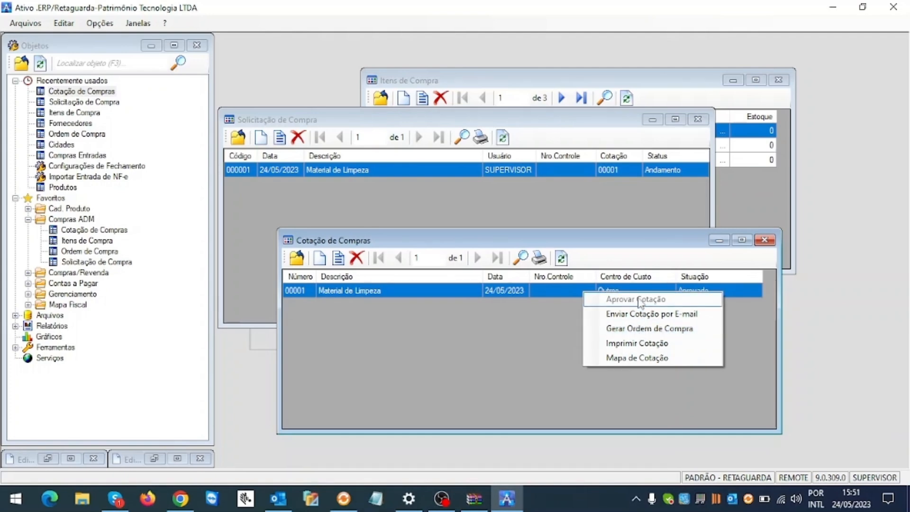
{"action": "left_click", "coordinate": [635, 341]}
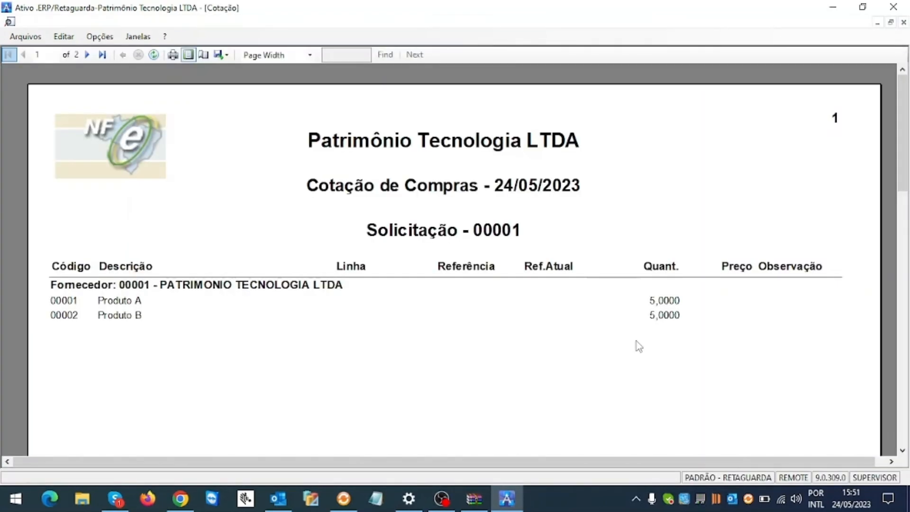
{"action": "left_click", "coordinate": [903, 23]}
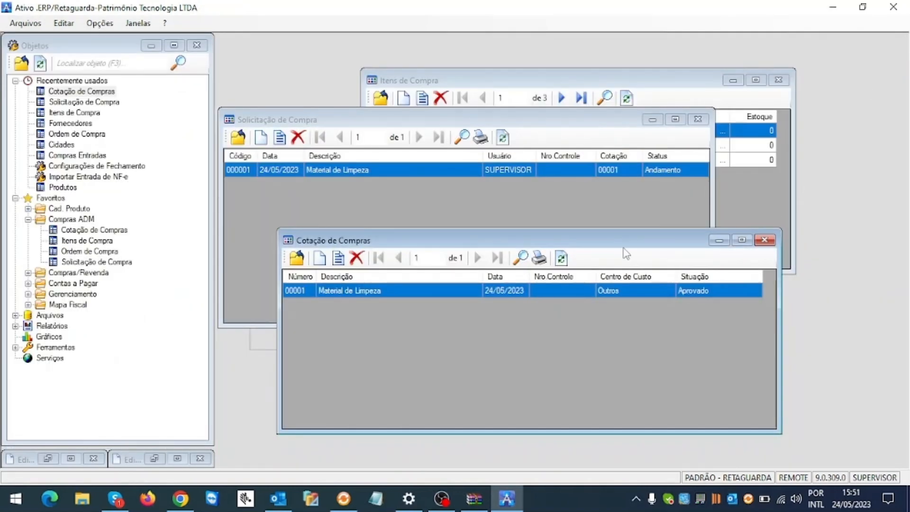
Generate the purchase orders from the approved Material de Limpeza quotation
{"action": "right_click", "coordinate": [466, 292]}
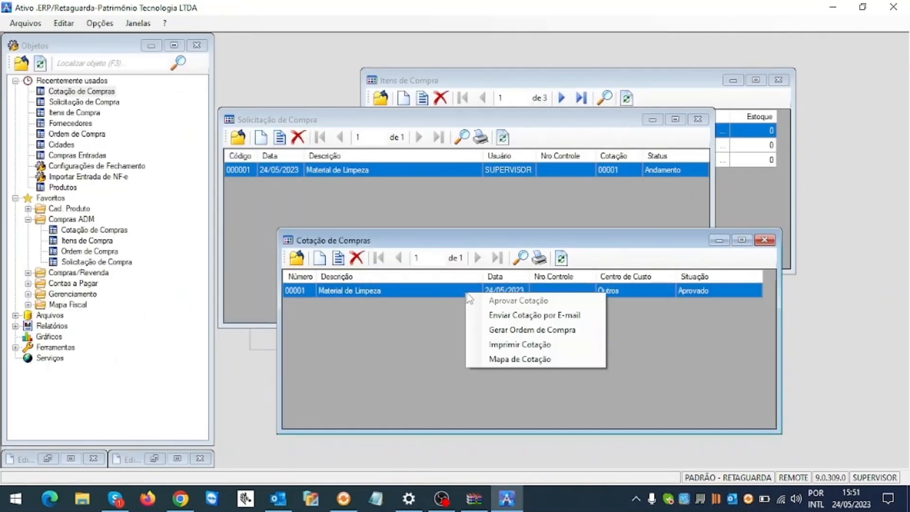
{"action": "left_click", "coordinate": [551, 331]}
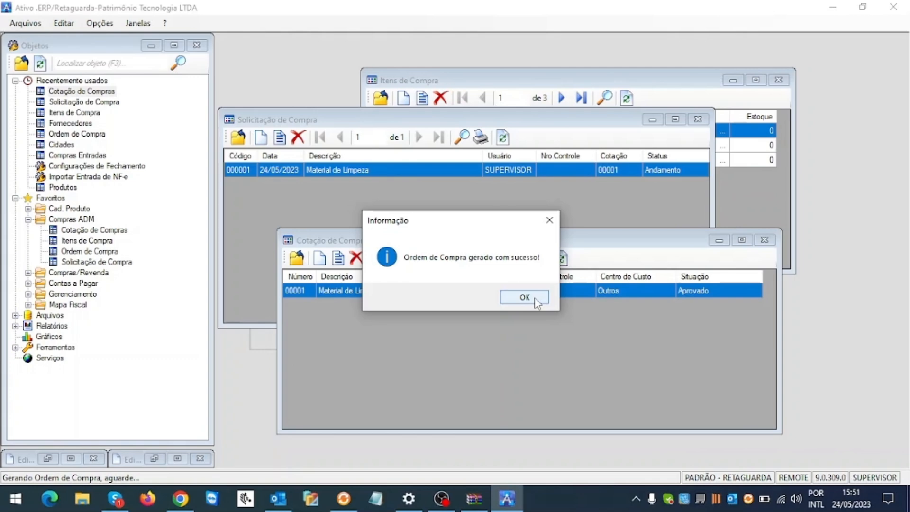
{"action": "left_click", "coordinate": [524, 297]}
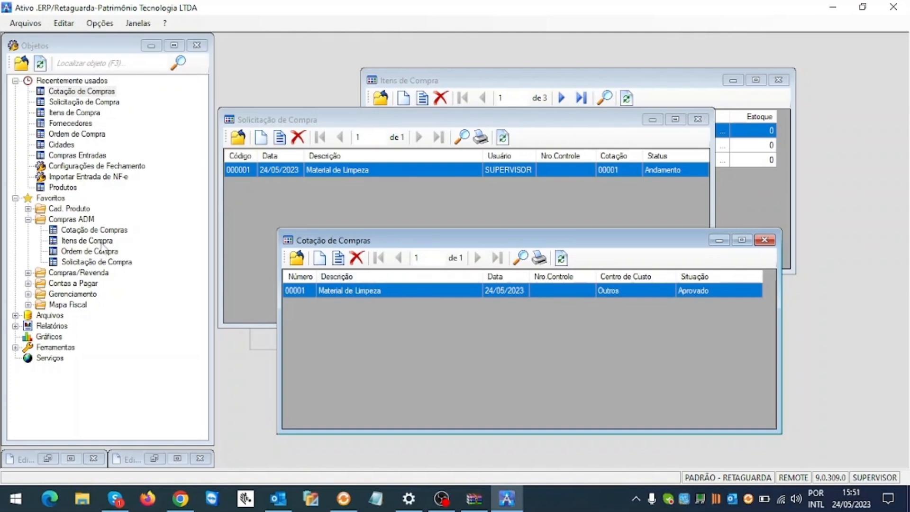
Open the purchase orders list, look at the items of order 00001 and close the order
{"action": "double_click", "coordinate": [94, 251]}
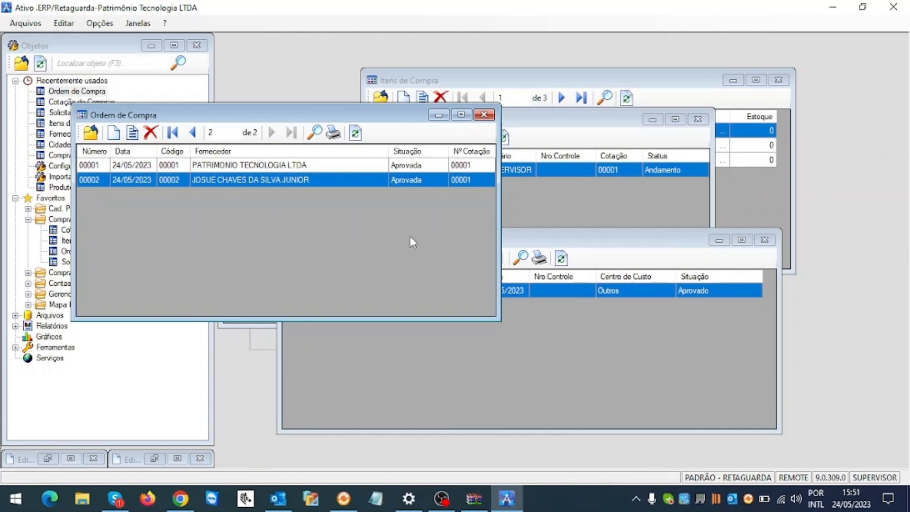
{"action": "left_click_drag", "start_coordinate": [371, 118], "coordinate": [611, 203]}
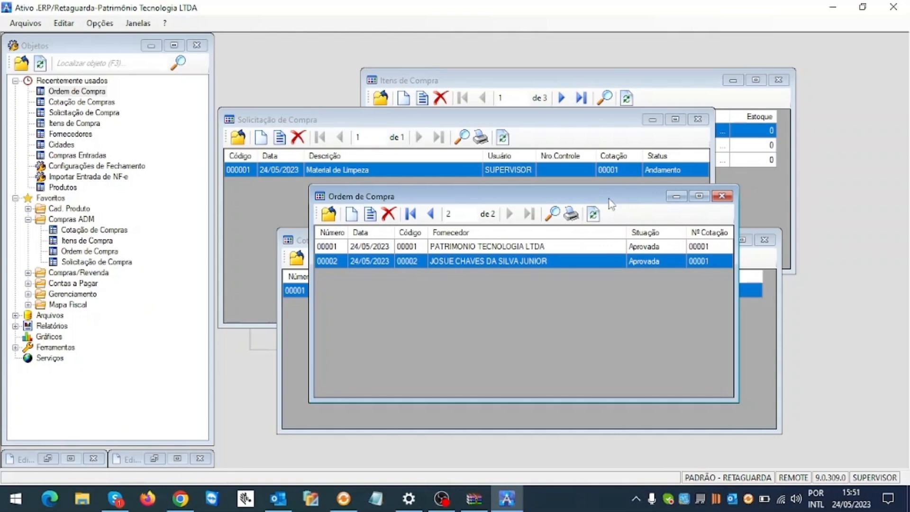
{"action": "double_click", "coordinate": [528, 250]}
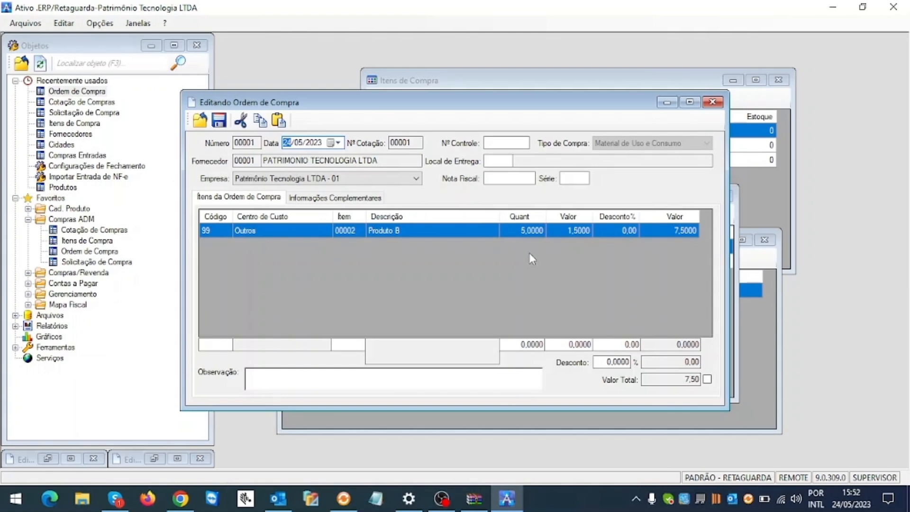
{"action": "left_click", "coordinate": [710, 102]}
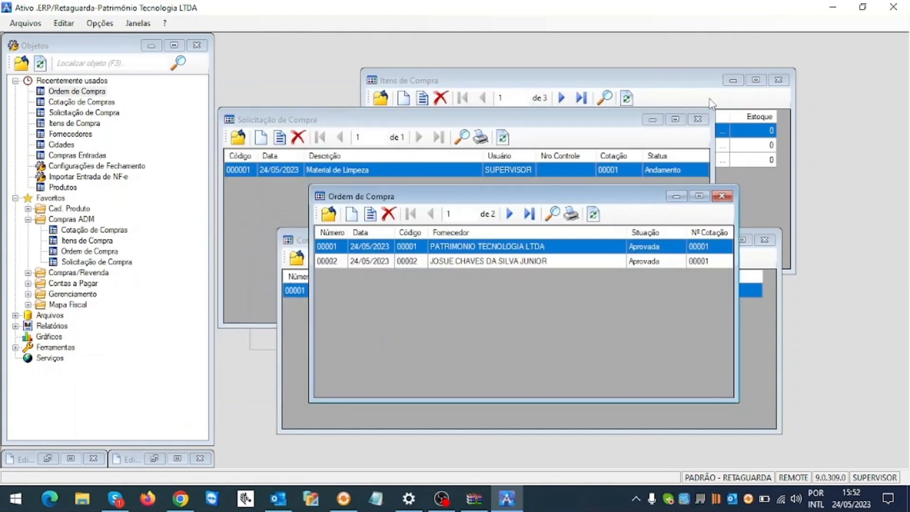
Generate the printable version of purchase order 00001, read it through to the signature area and close it
{"action": "right_click", "coordinate": [561, 246]}
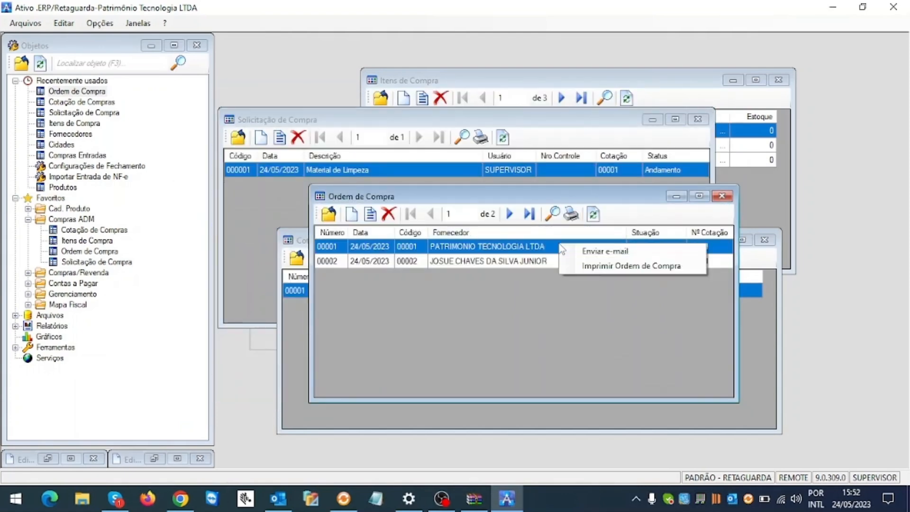
{"action": "left_click", "coordinate": [599, 268]}
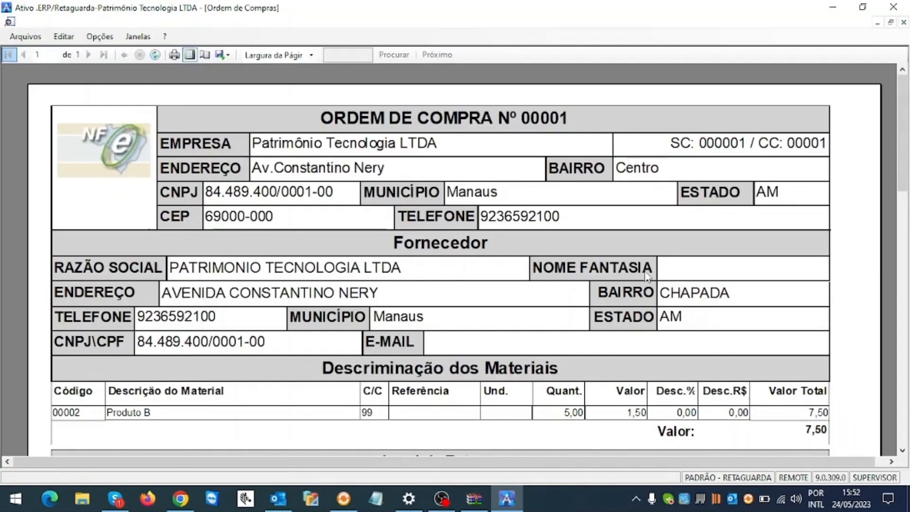
{"action": "mouse_move", "coordinate": [907, 143]}
{"action": "left_mouse_down"}
{"action": "mouse_move", "coordinate": [906, 161]}
{"action": "mouse_move", "coordinate": [906, 150]}
{"action": "left_mouse_up"}
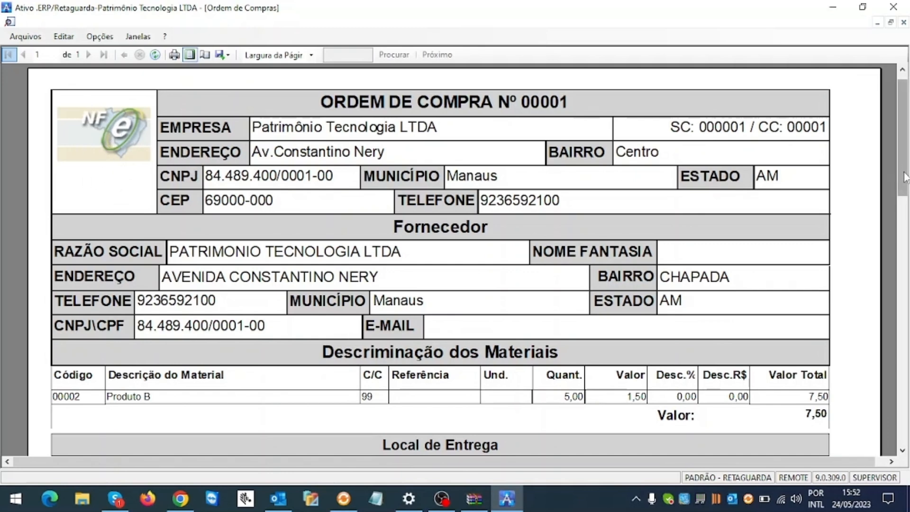
{"action": "left_click_drag", "start_coordinate": [901, 155], "coordinate": [900, 161]}
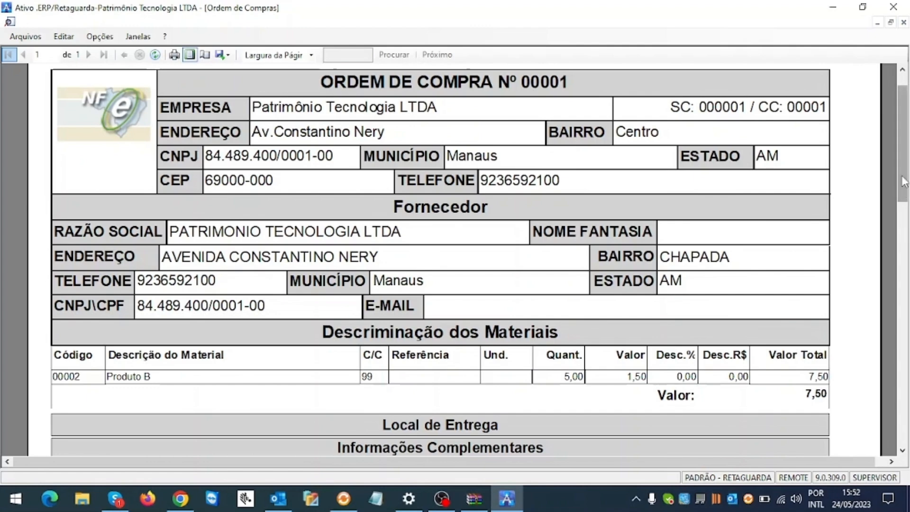
{"action": "left_click_drag", "start_coordinate": [902, 181], "coordinate": [902, 223]}
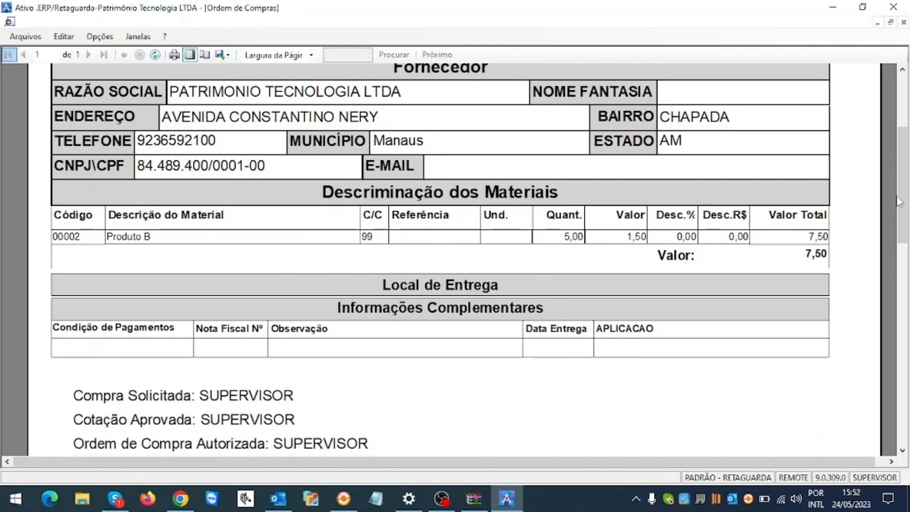
{"action": "scroll", "coordinate": [901, 212], "scroll_direction": "down", "scroll_amount": 2}
{"action": "scroll", "coordinate": [901, 212], "scroll_direction": "down", "scroll_amount": 1}
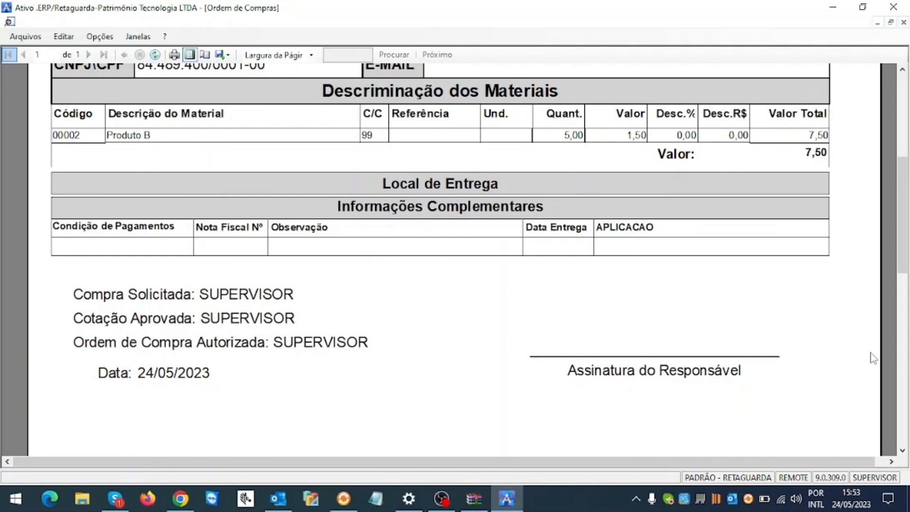
{"action": "left_click_drag", "start_coordinate": [902, 187], "coordinate": [905, 144]}
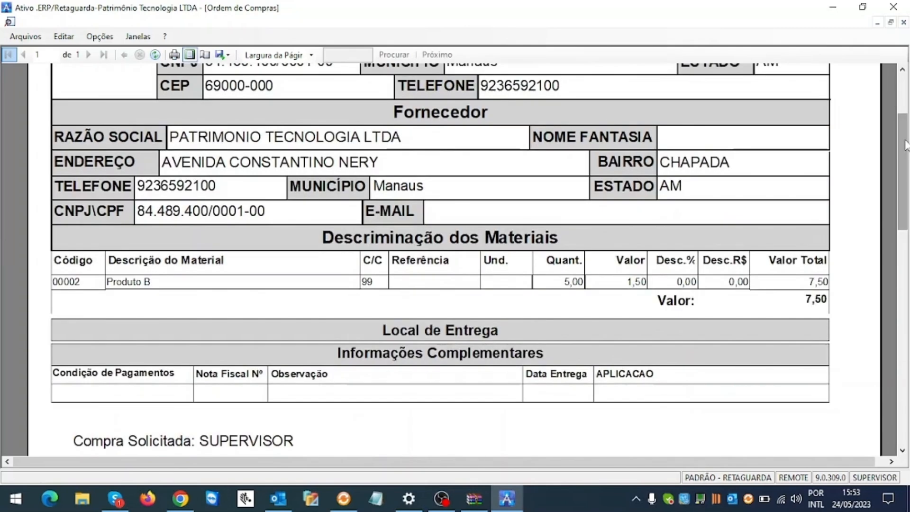
{"action": "left_click", "coordinate": [903, 23]}
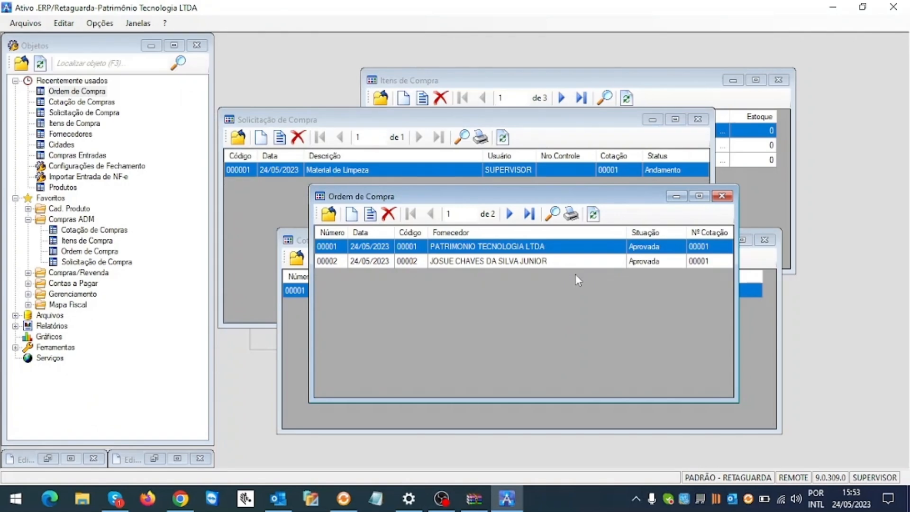
Close the open lists of purchase orders, quotations, purchase requests and purchase items
{"action": "left_click", "coordinate": [724, 196]}
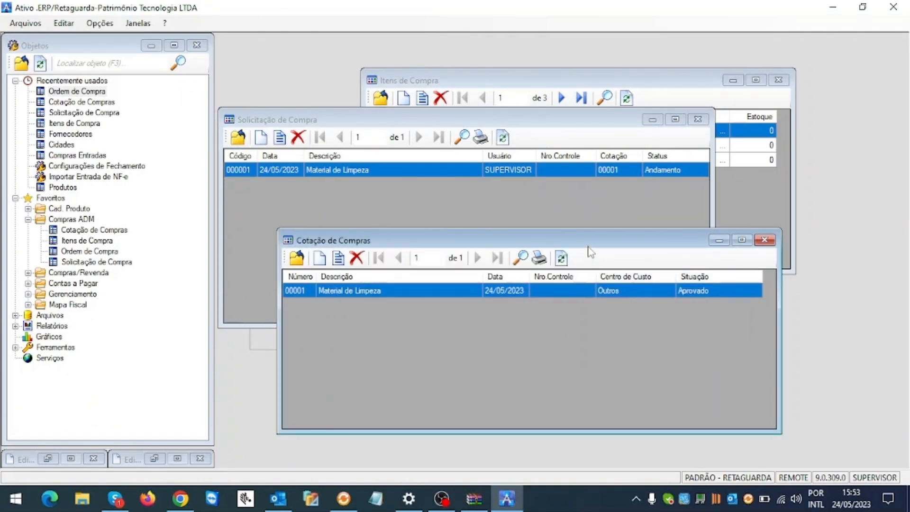
{"action": "left_click", "coordinate": [764, 240]}
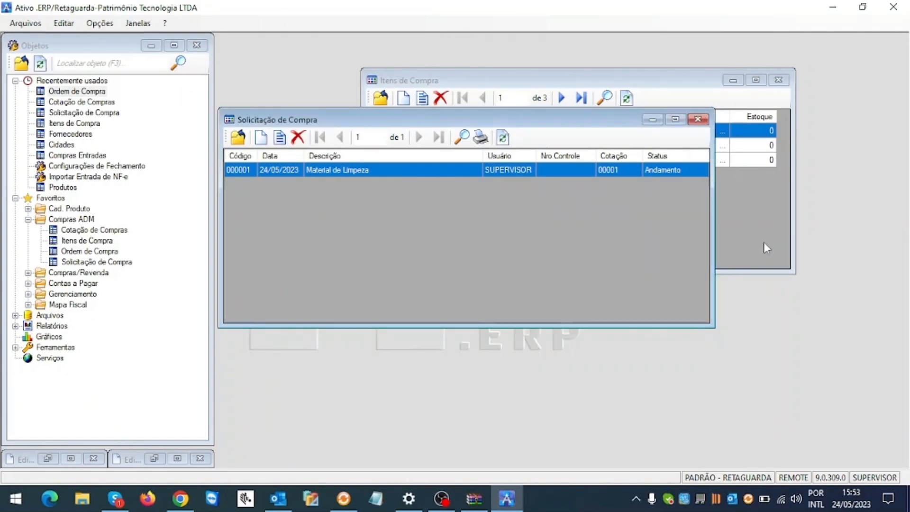
{"action": "left_click", "coordinate": [698, 119]}
{"action": "left_click", "coordinate": [778, 80]}
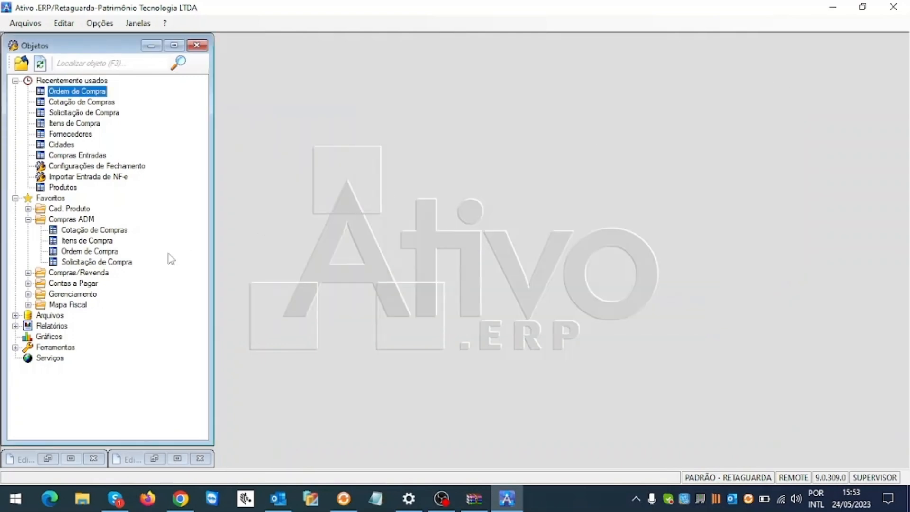
Reopen the lists of purchase orders, quotations and purchase requests, arranging the windows to check each record's status
{"action": "double_click", "coordinate": [113, 253]}
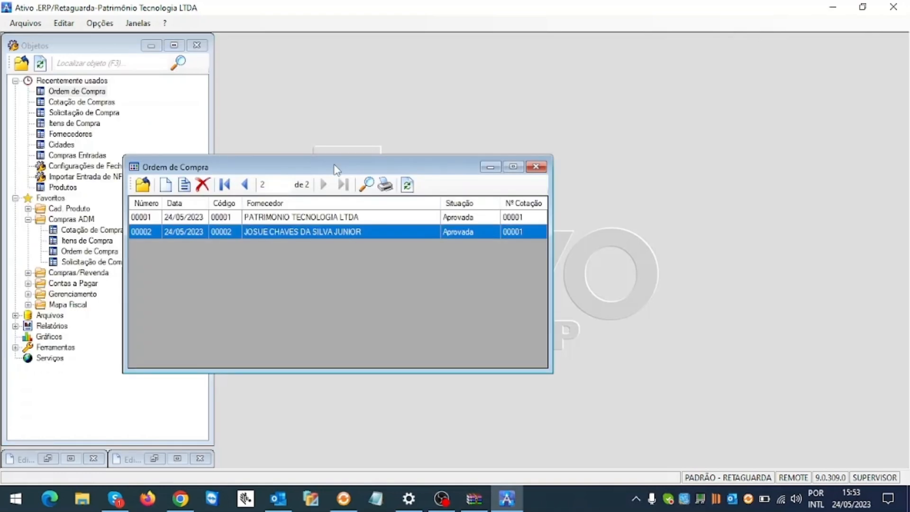
{"action": "left_click_drag", "start_coordinate": [336, 168], "coordinate": [586, 68]}
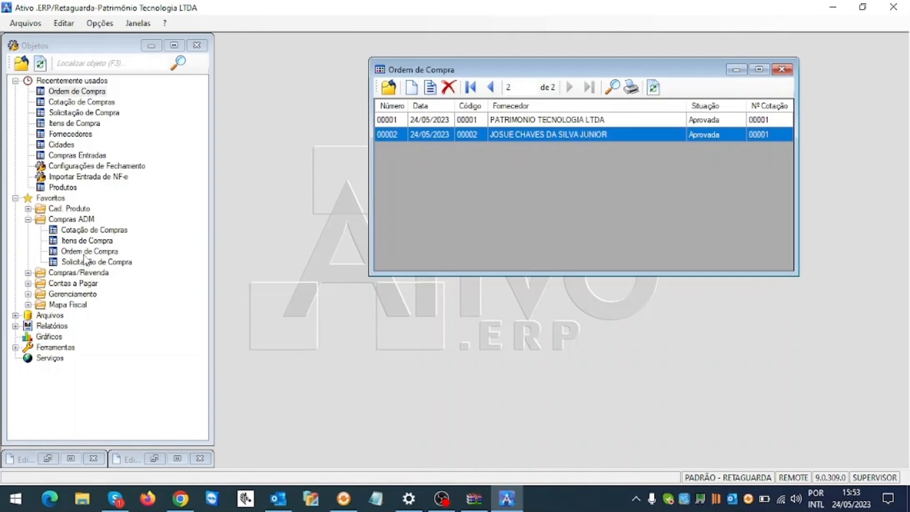
{"action": "double_click", "coordinate": [85, 232]}
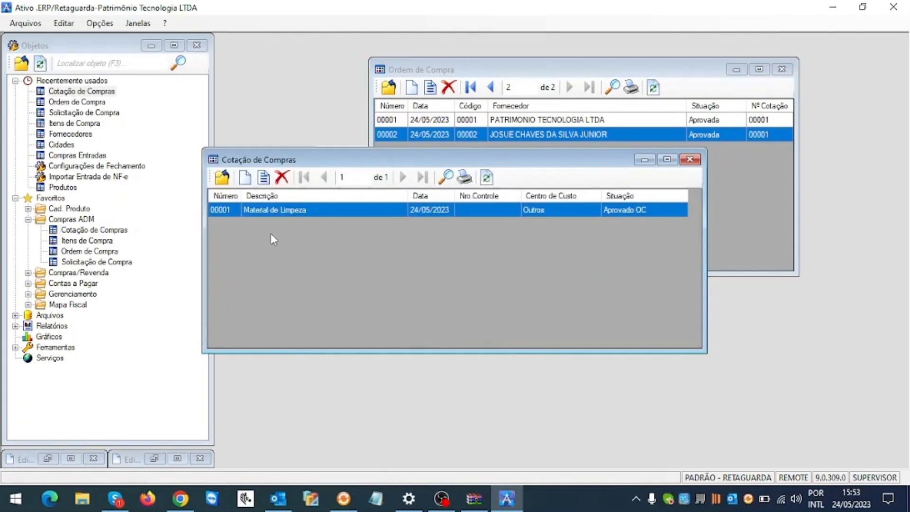
{"action": "left_click_drag", "start_coordinate": [399, 167], "coordinate": [467, 218]}
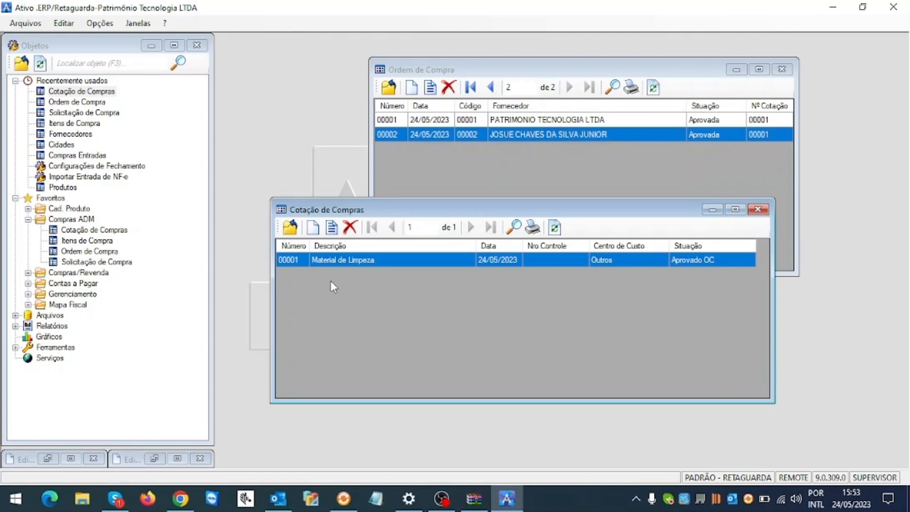
{"action": "double_click", "coordinate": [125, 262]}
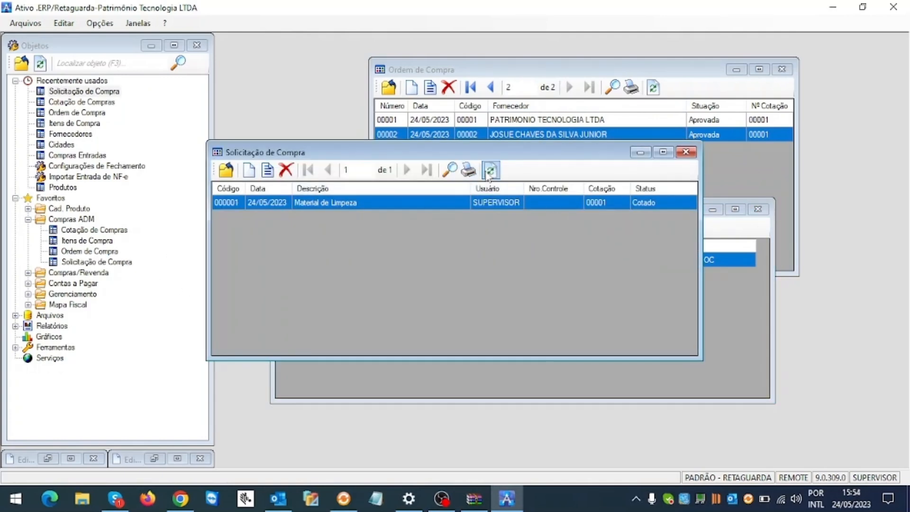
Try to open the Material de Limpeza purchase request for editing, and close the request and quotation lists
{"action": "double_click", "coordinate": [480, 203]}
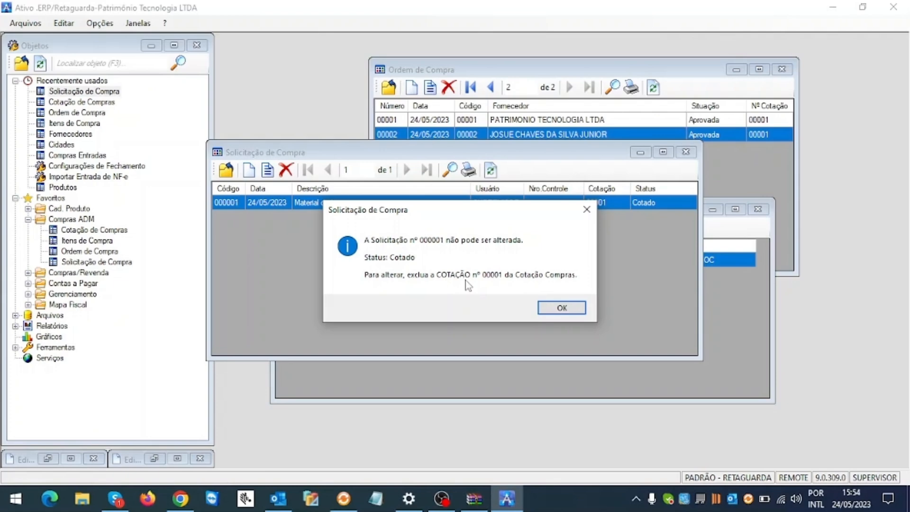
{"action": "left_click", "coordinate": [563, 308]}
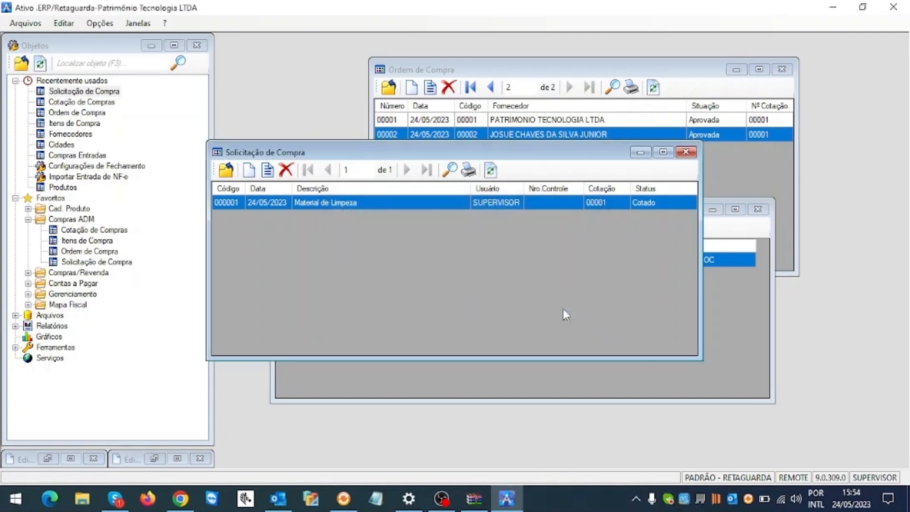
{"action": "left_click", "coordinate": [686, 151]}
{"action": "left_click", "coordinate": [757, 209]}
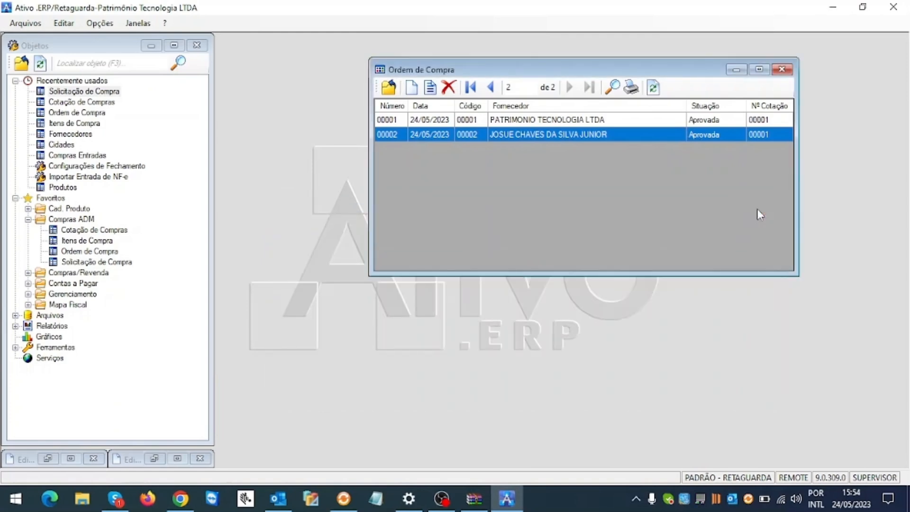